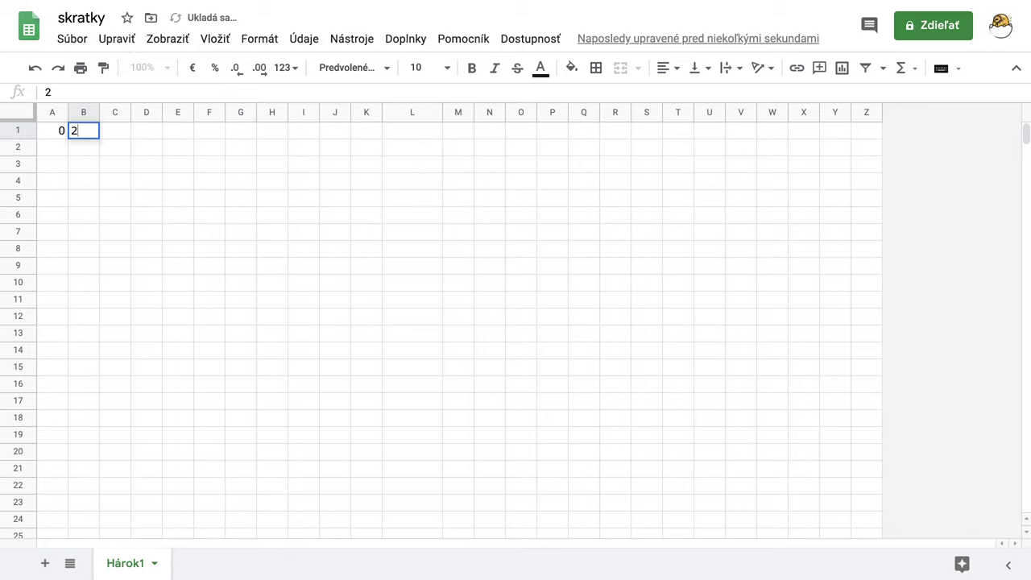
Step: Extend the number series from cells A1:B1 across row 1 to F1 by autofill
left_click(45, 135)
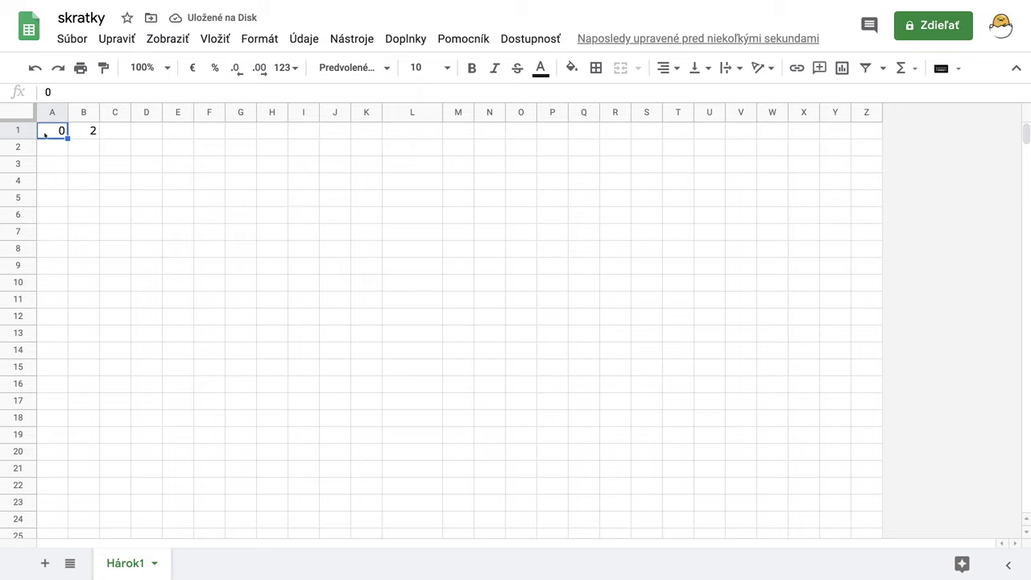
key("shift+Right")
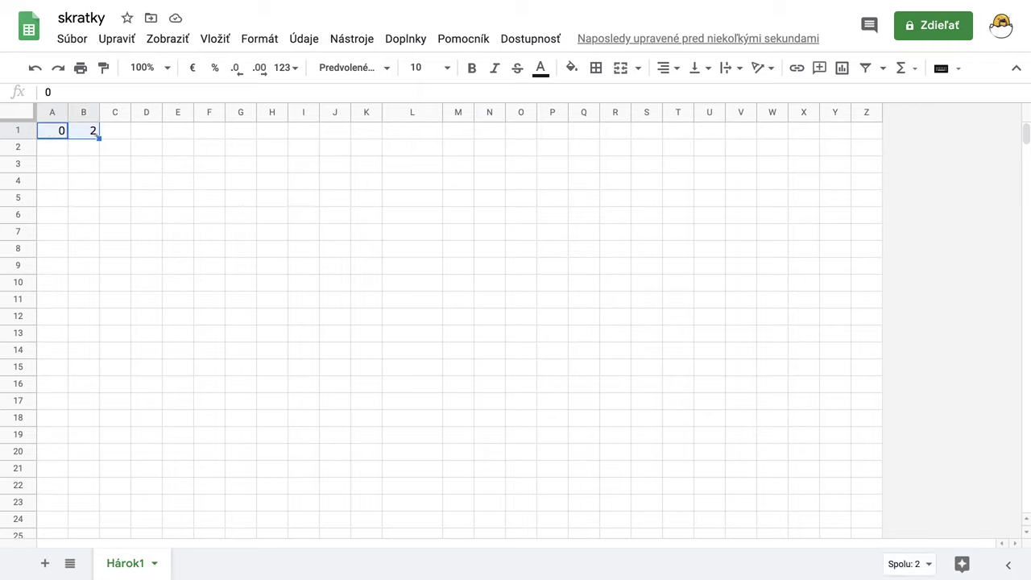
left_click_drag(101, 143, 207, 142)
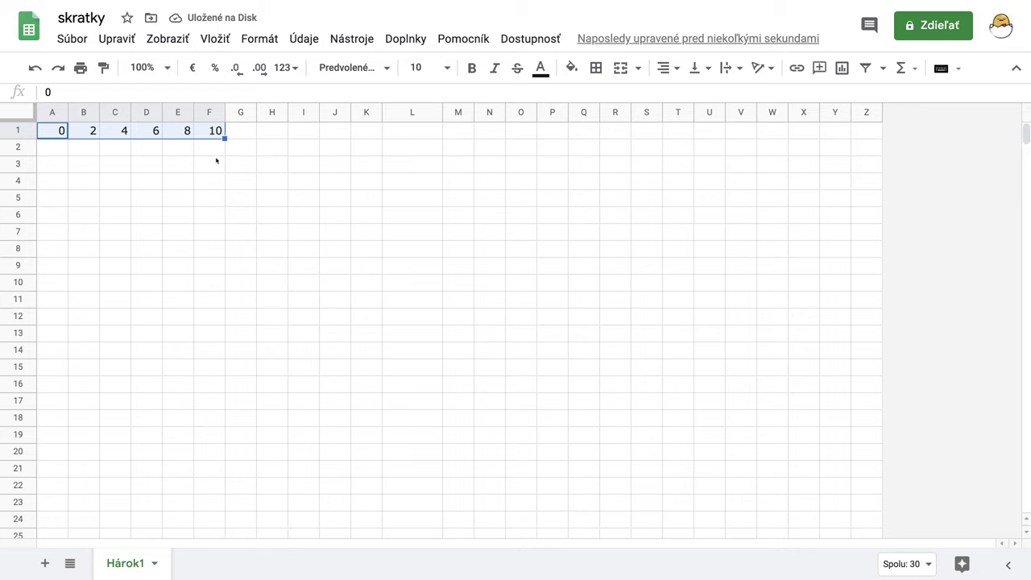
Step: Enter the label "súčet" in cell G1, beside the number series
left_click(242, 137)
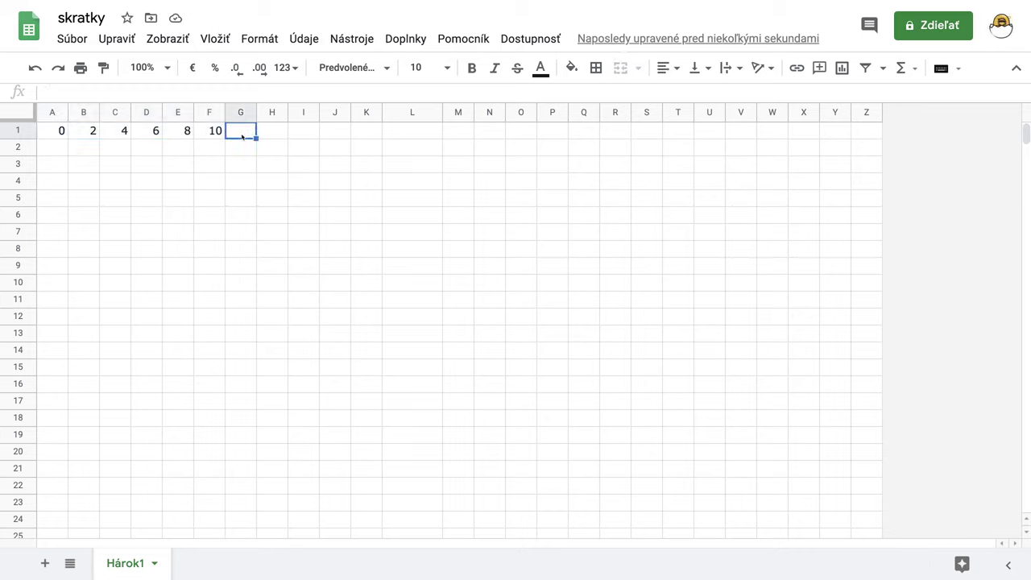
type("súčat")
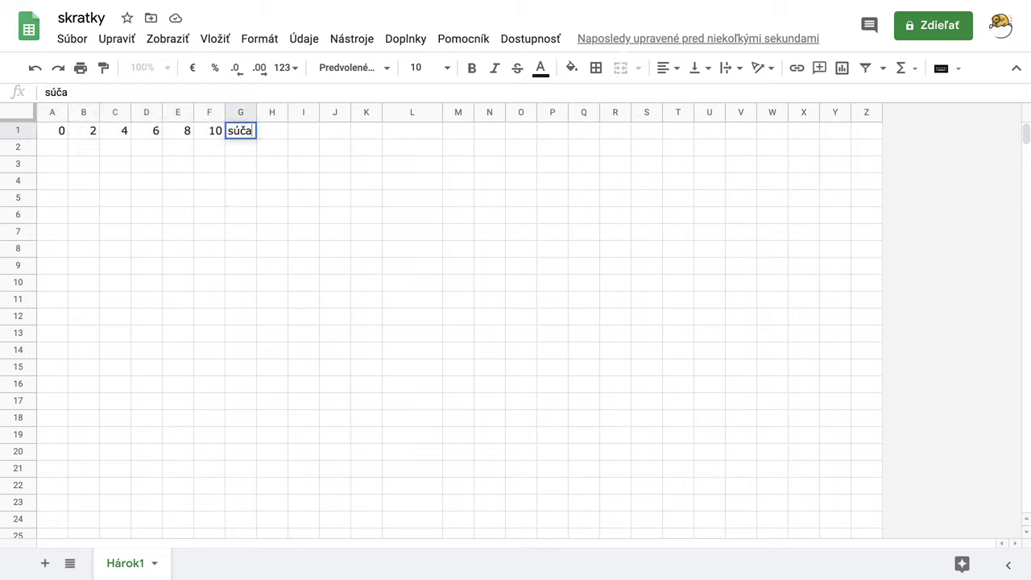
key("BackSpace")
key("BackSpace")
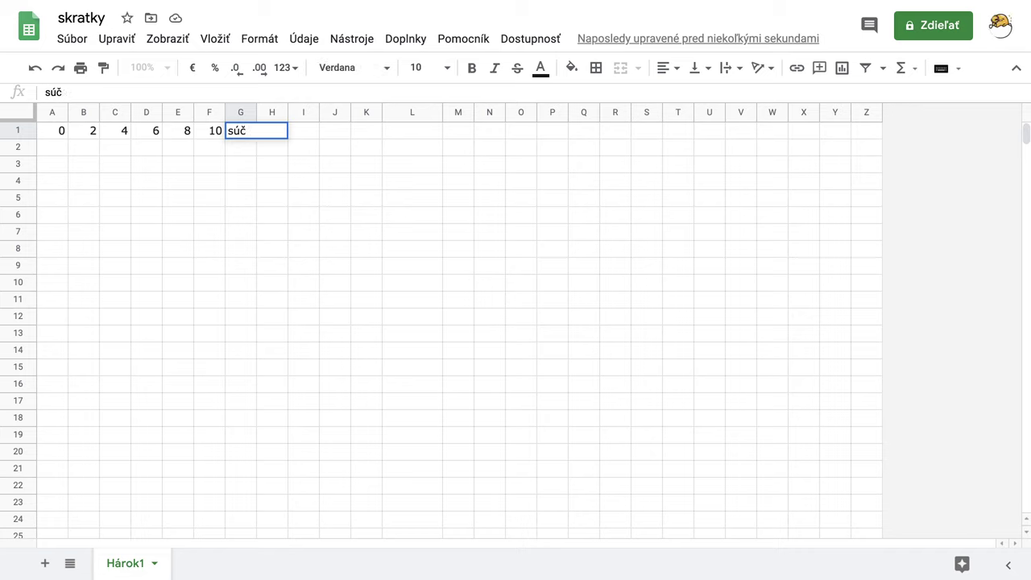
type("et")
key("Return")
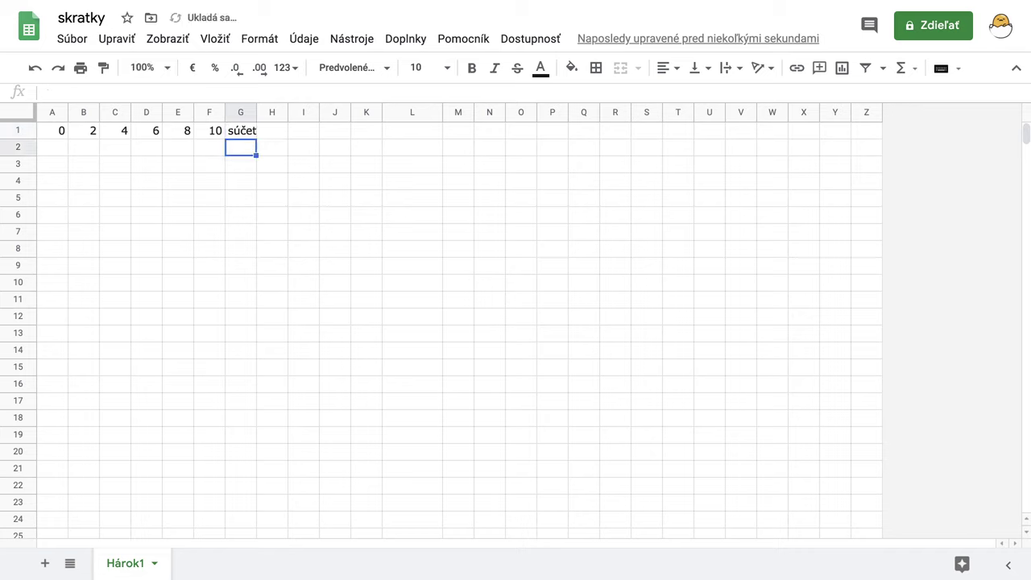
Step: Enter the formula =SUM(A1:F1) in cell H1, inserting SUM from the function list
left_click(270, 134)
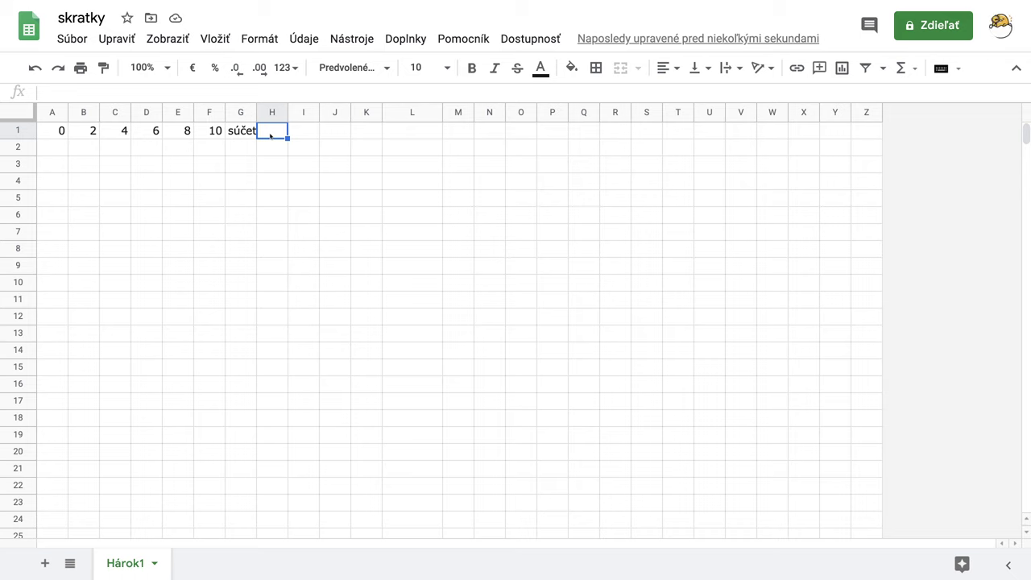
type("=")
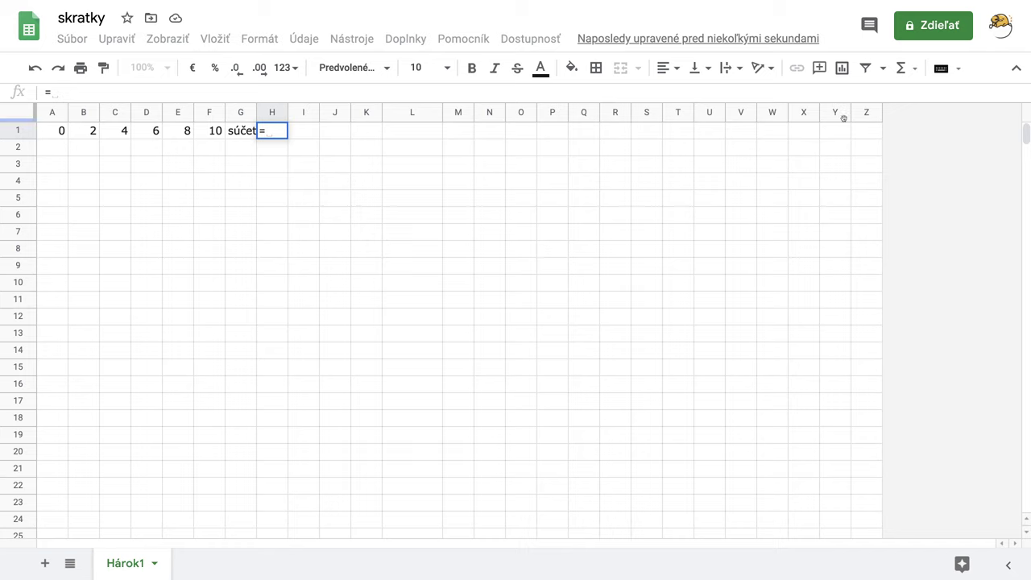
left_click(913, 71)
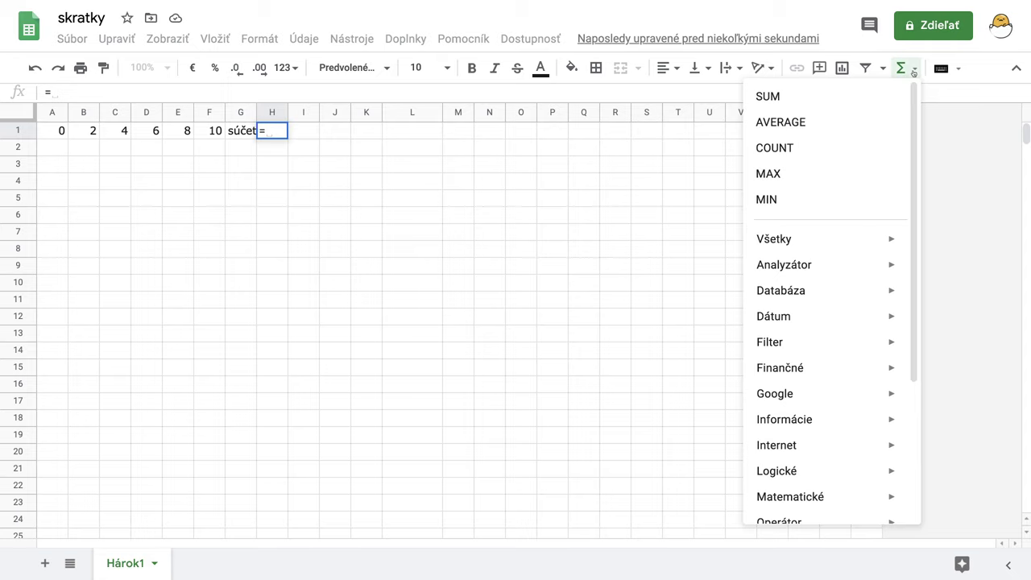
left_click(770, 97)
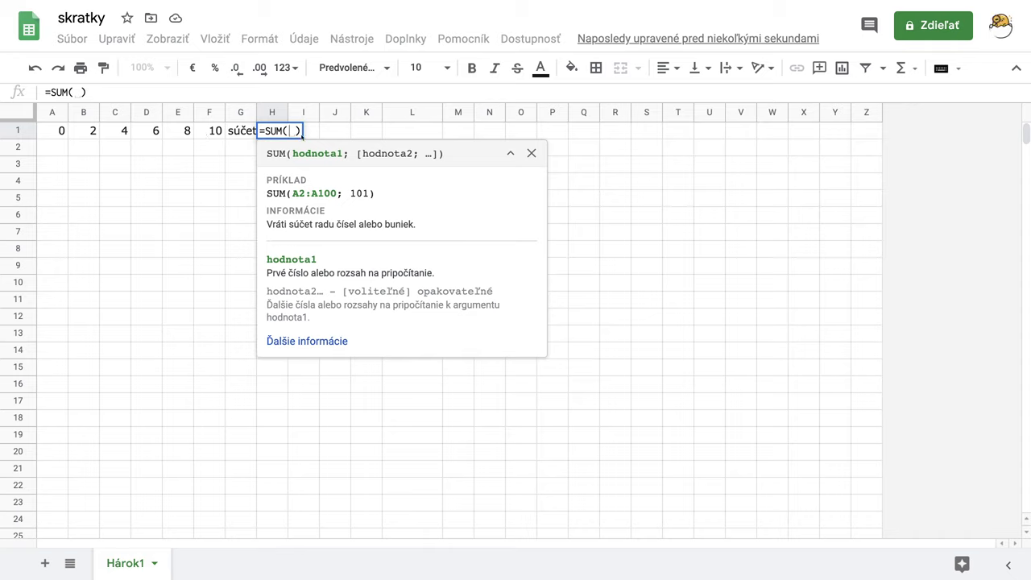
type("A1")
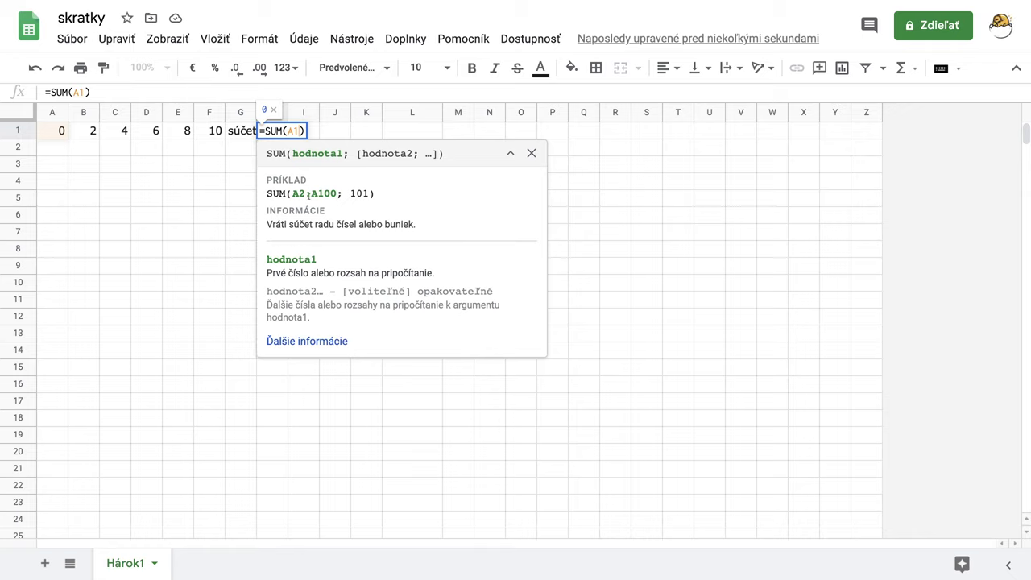
type(":")
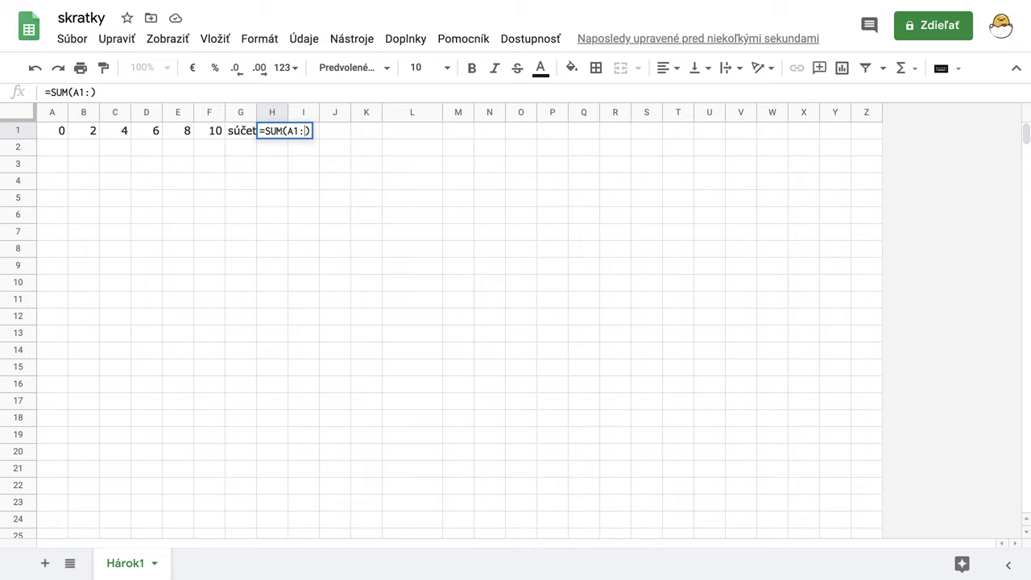
type("F1")
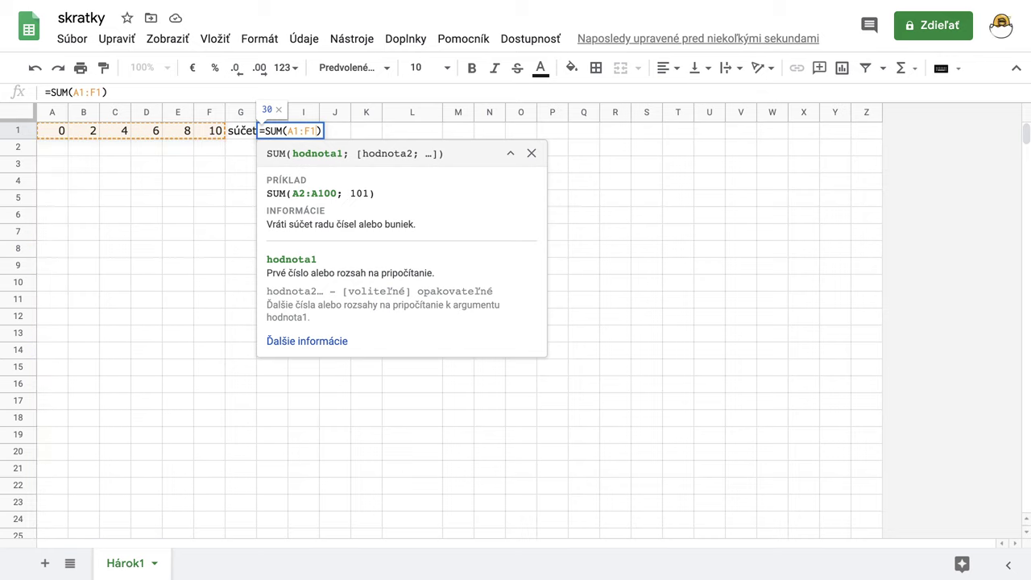
key("Return")
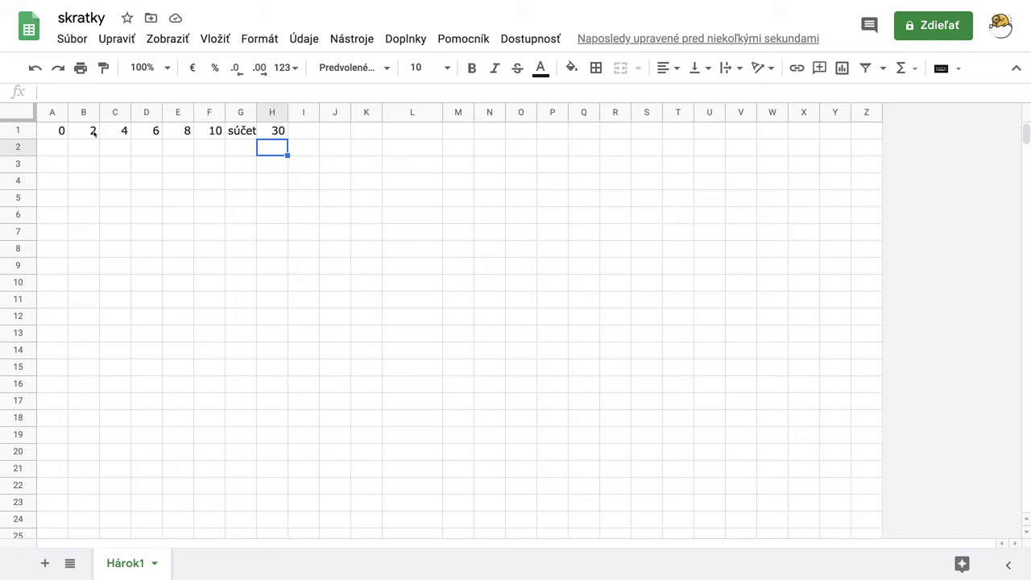
Step: Change the value in cell A1 to 1
left_click(62, 133)
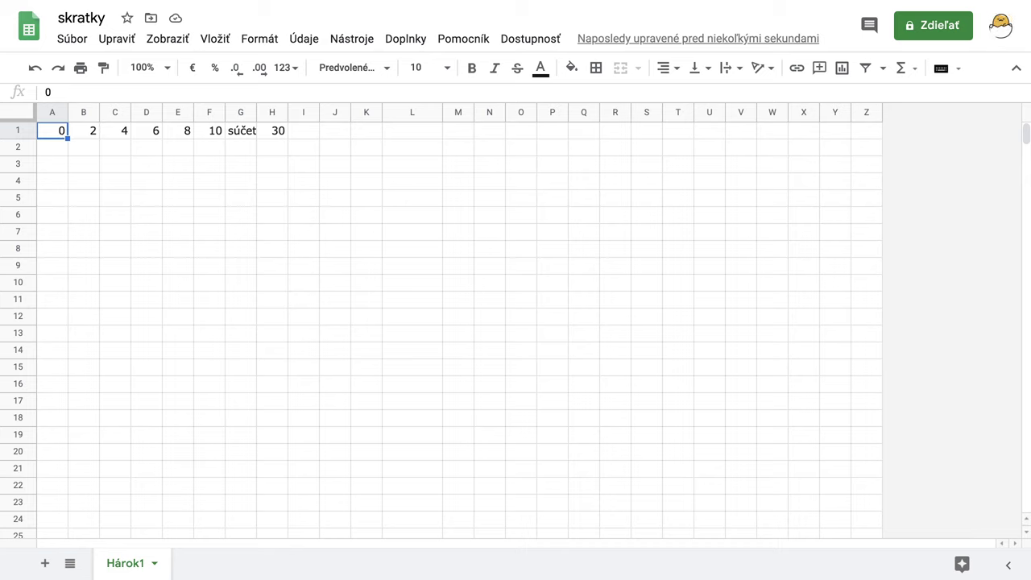
type("1")
key("Return")
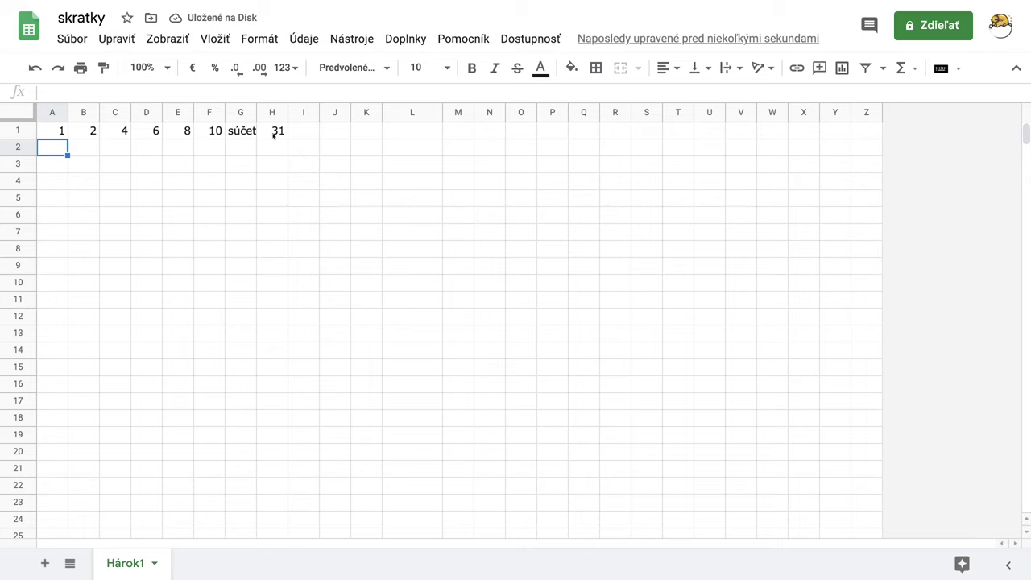
Step: Create a conditional formatting rule for cell H1 with the condition "Väčšie alebo rovné" and the value 30
left_click(272, 134)
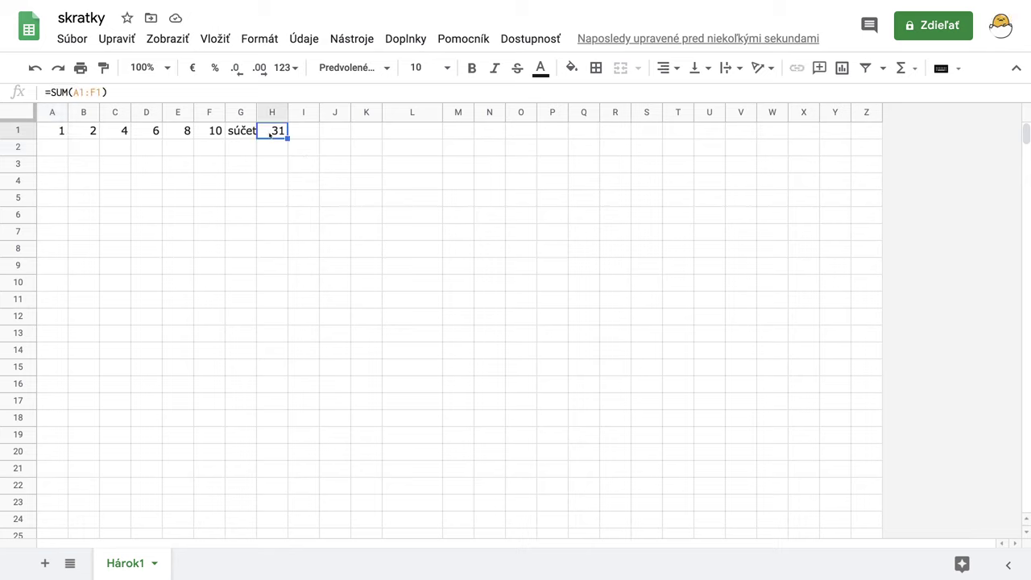
left_click(266, 40)
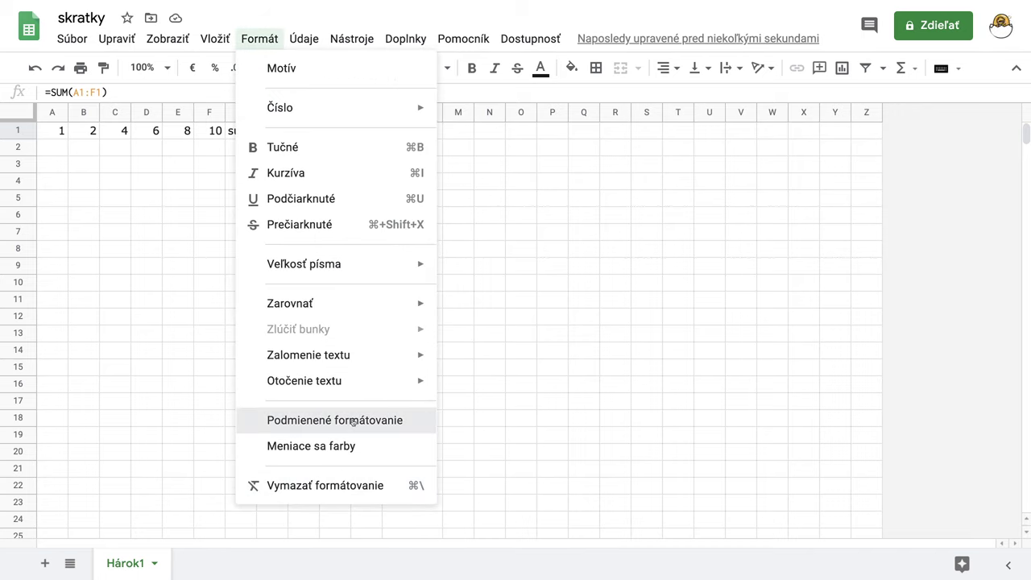
left_click(354, 420)
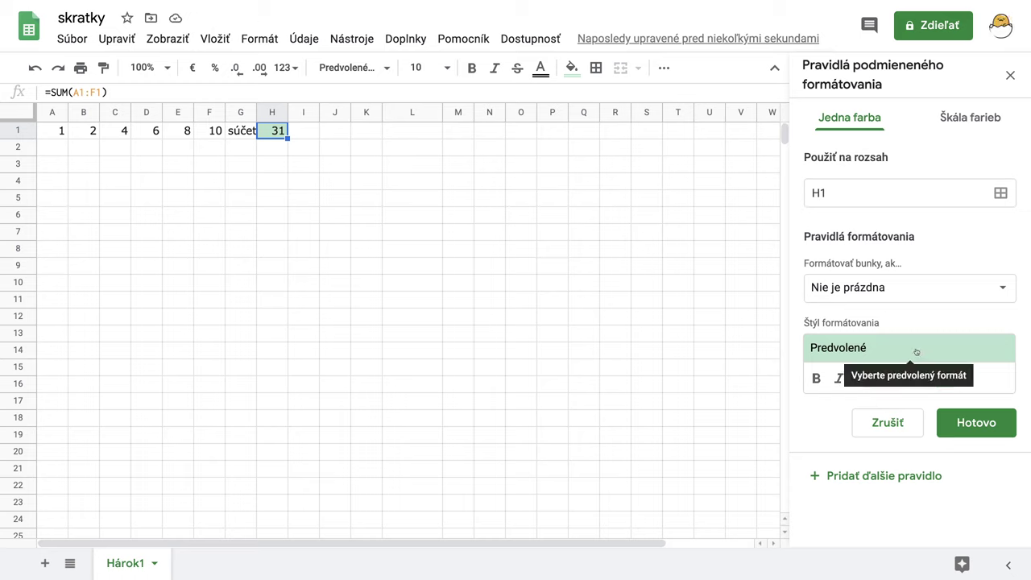
left_click(897, 292)
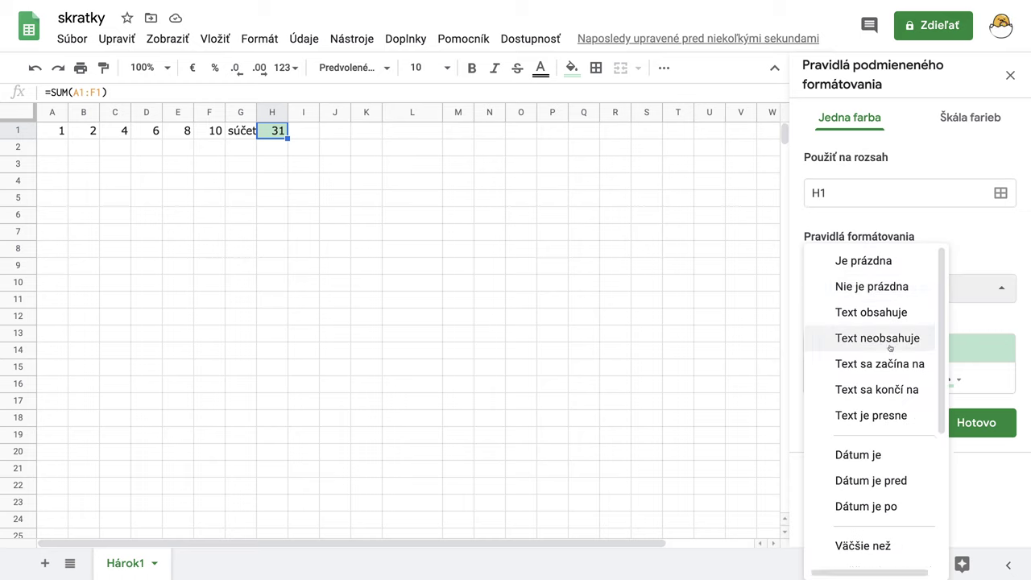
scroll(882, 427, "down", 4)
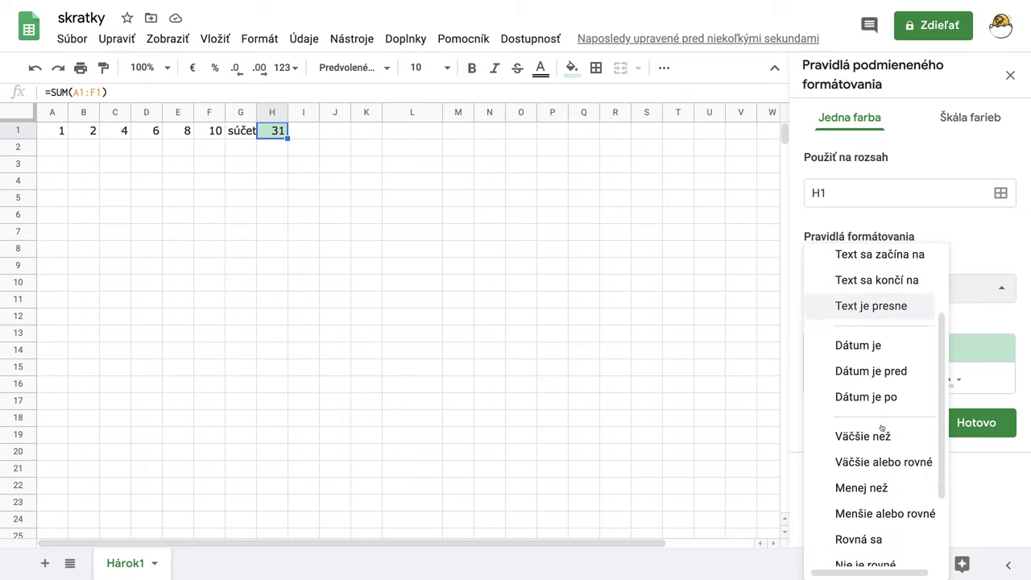
left_click(878, 409)
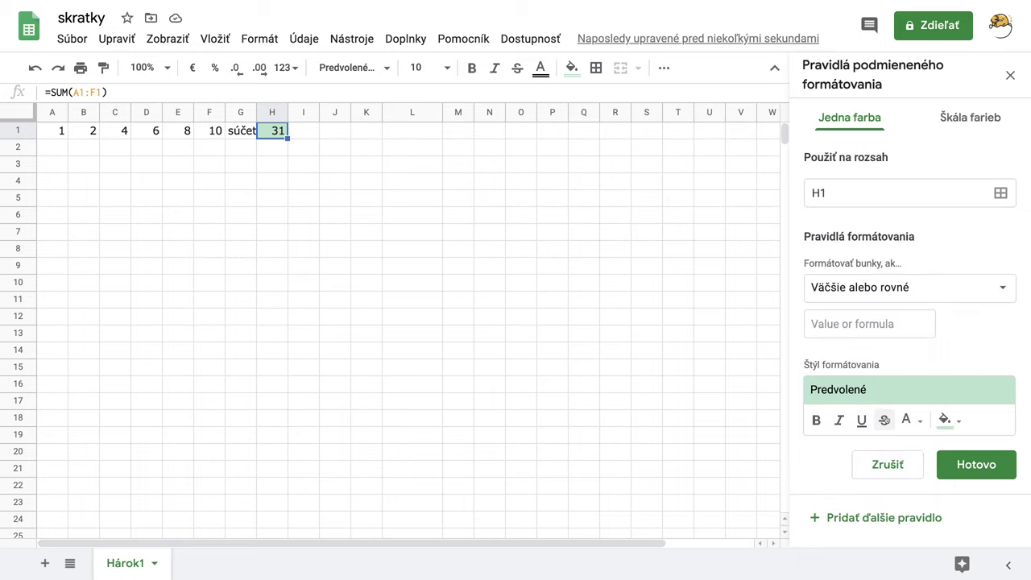
left_click(839, 324)
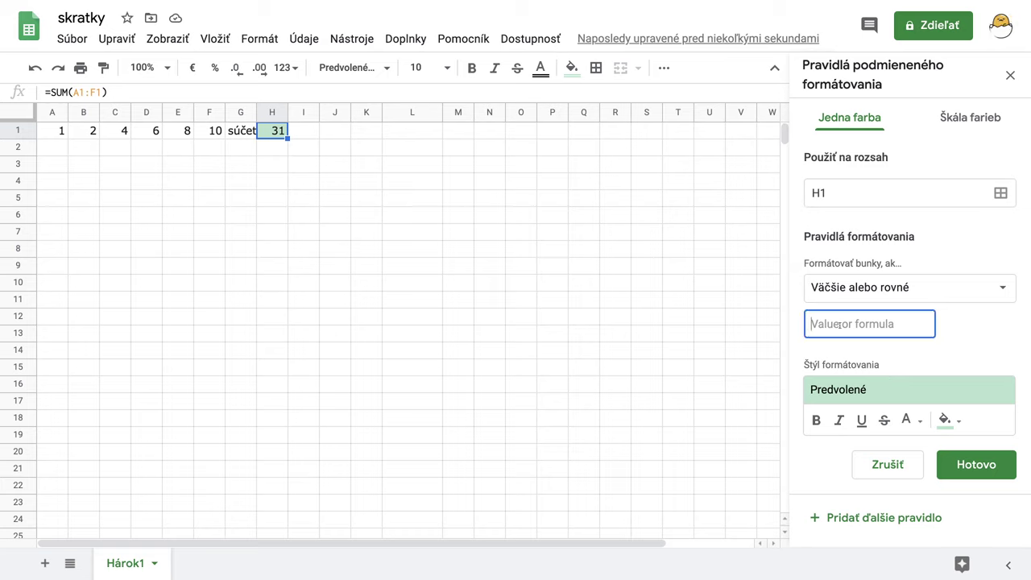
type("30")
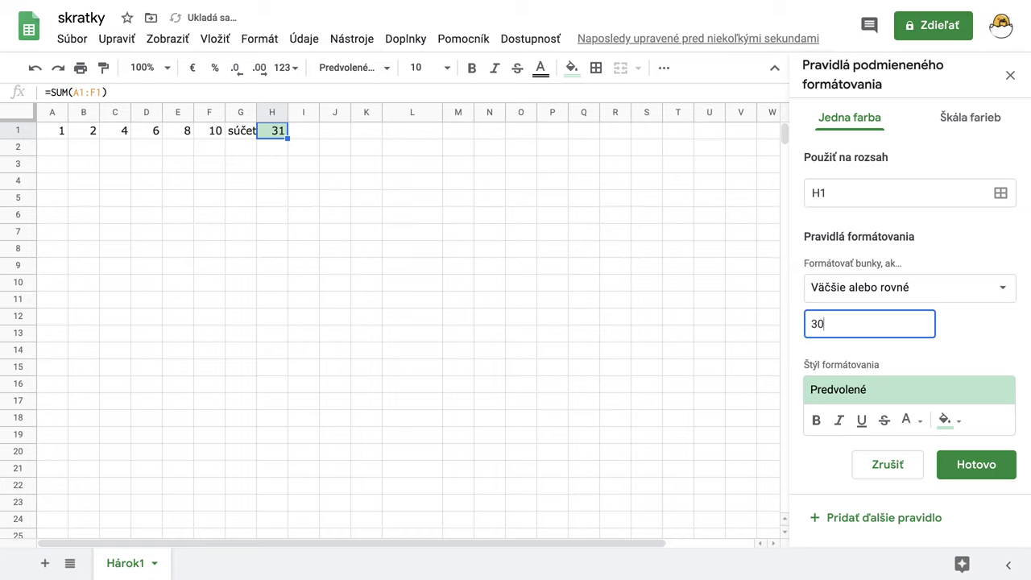
Step: Give the H1 conditional formatting rule a custom style with bright yellow fill and save the rule
left_click(907, 399)
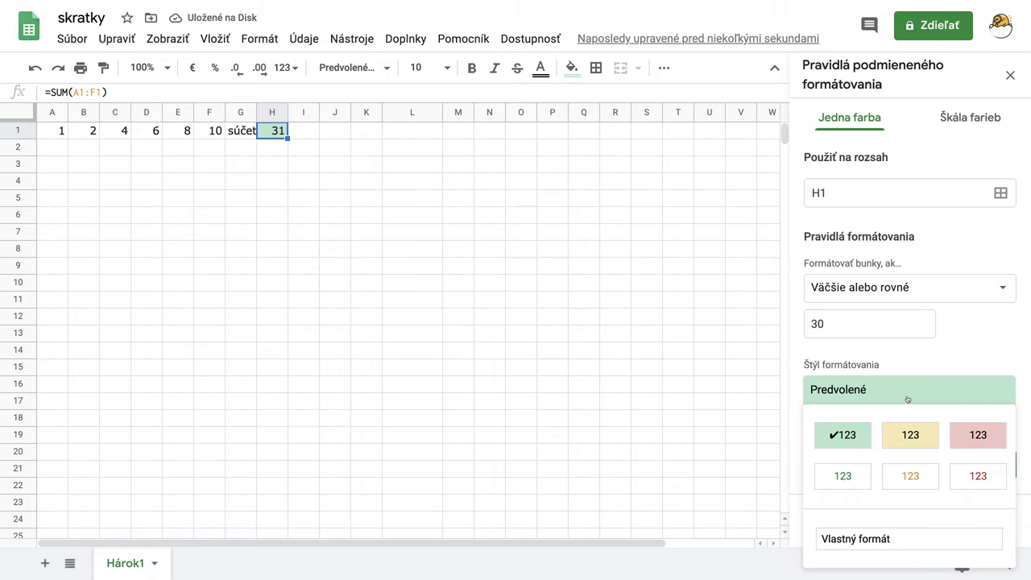
left_click(869, 540)
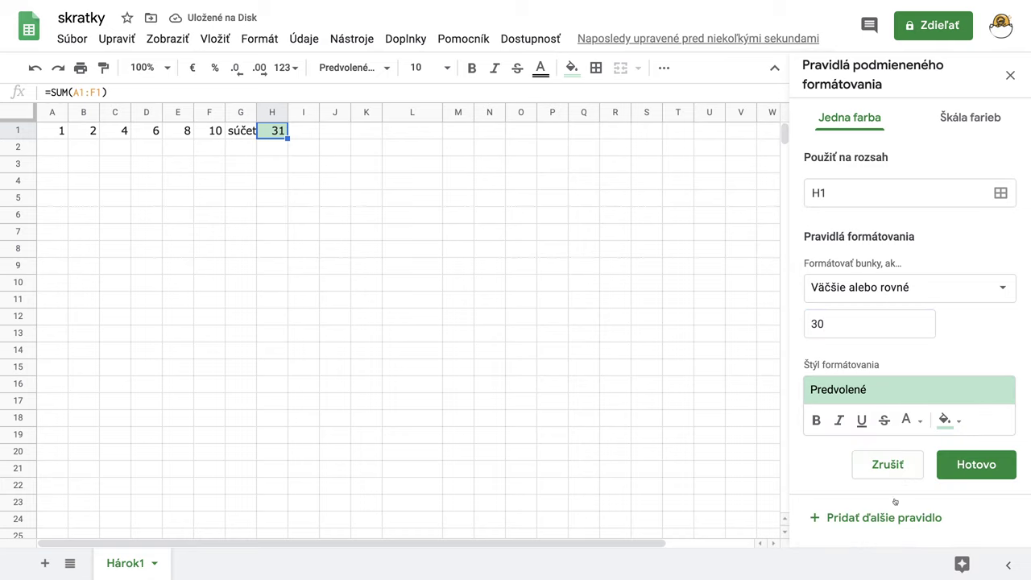
left_click(959, 421)
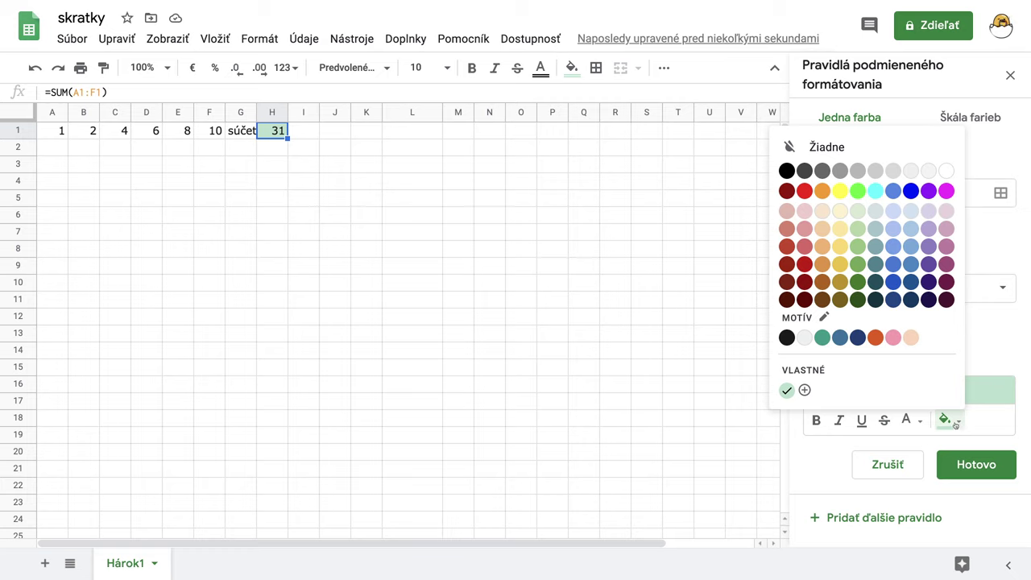
left_click(842, 190)
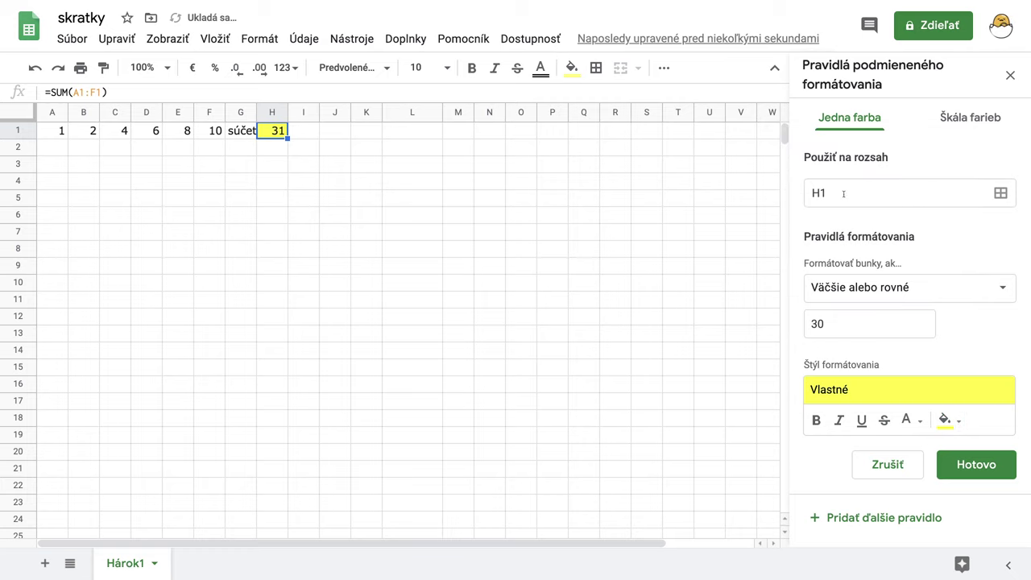
left_click(975, 465)
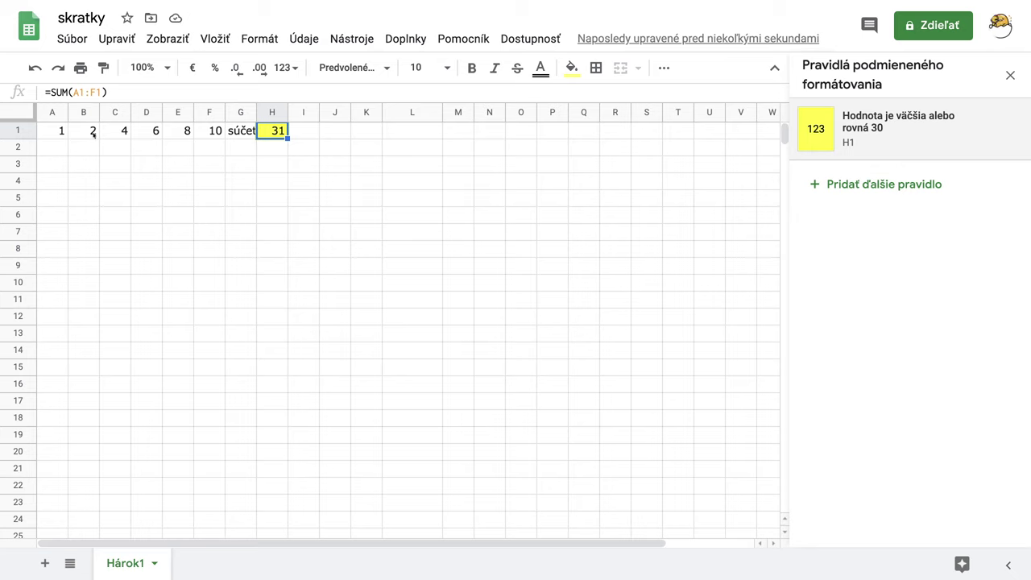
Step: Clear cell B1 and enter 5 in it, closing the conditional formatting rules once the value is in
left_click(94, 135)
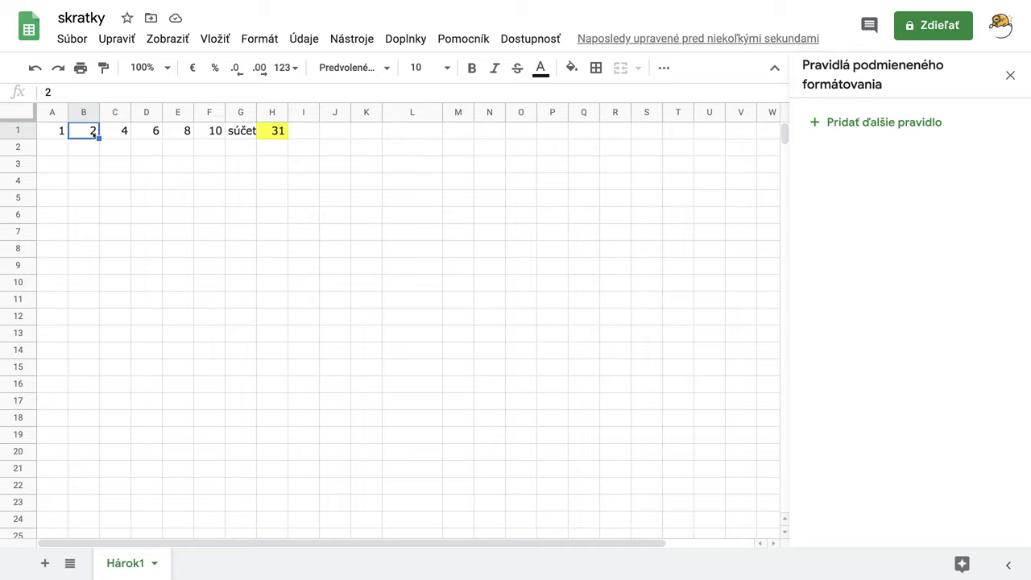
key("Delete")
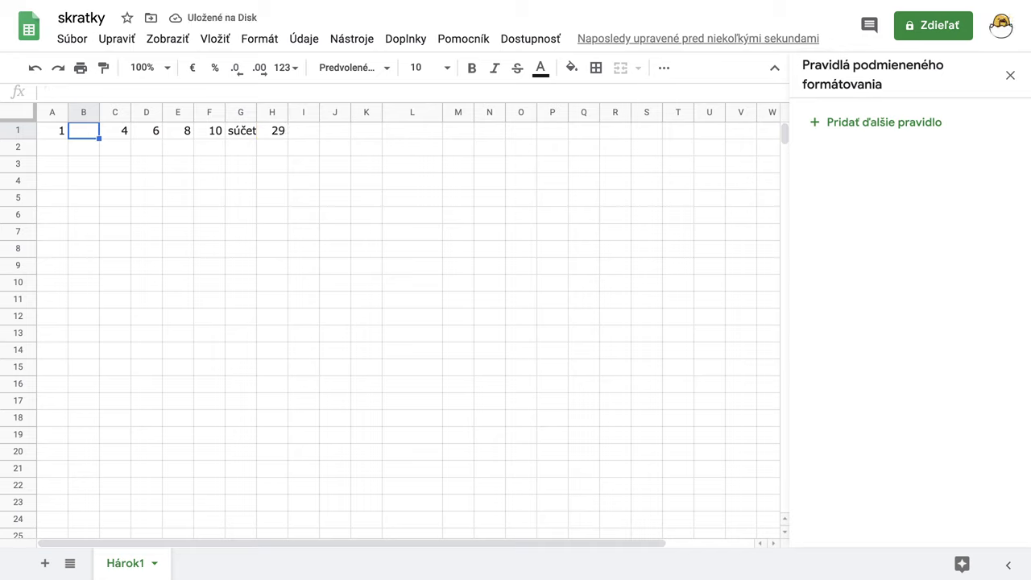
type("5")
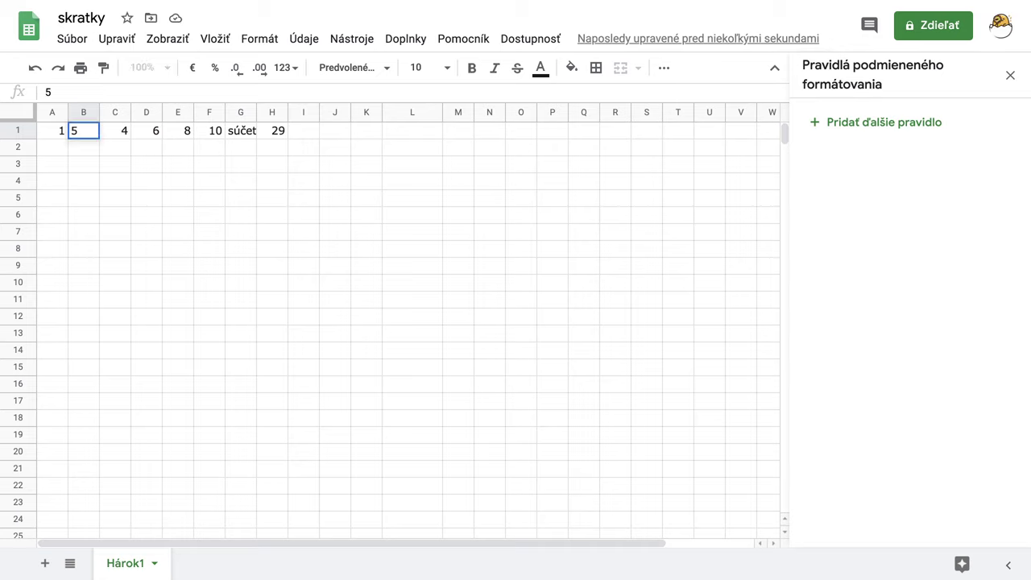
key("Return")
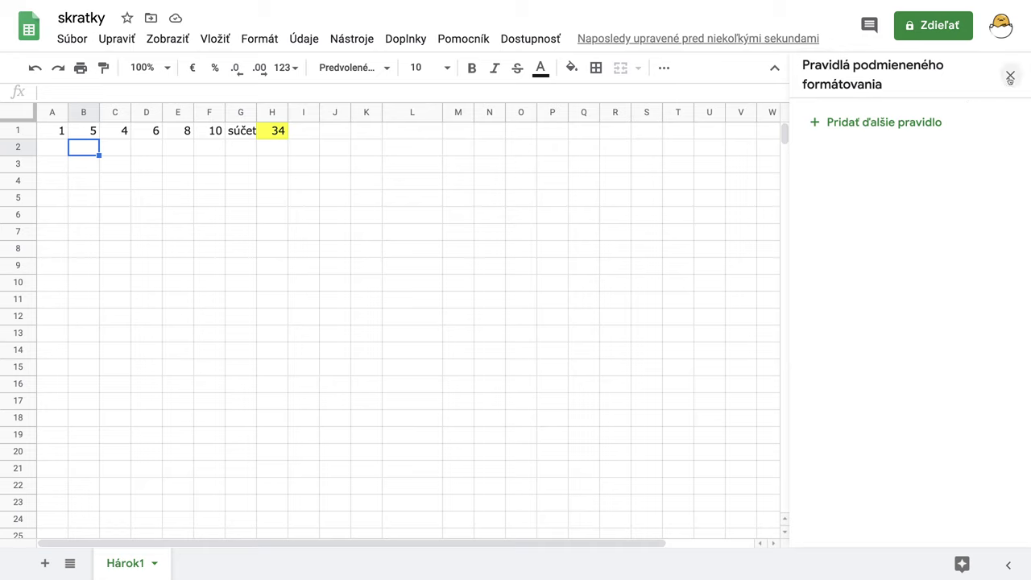
left_click(1011, 77)
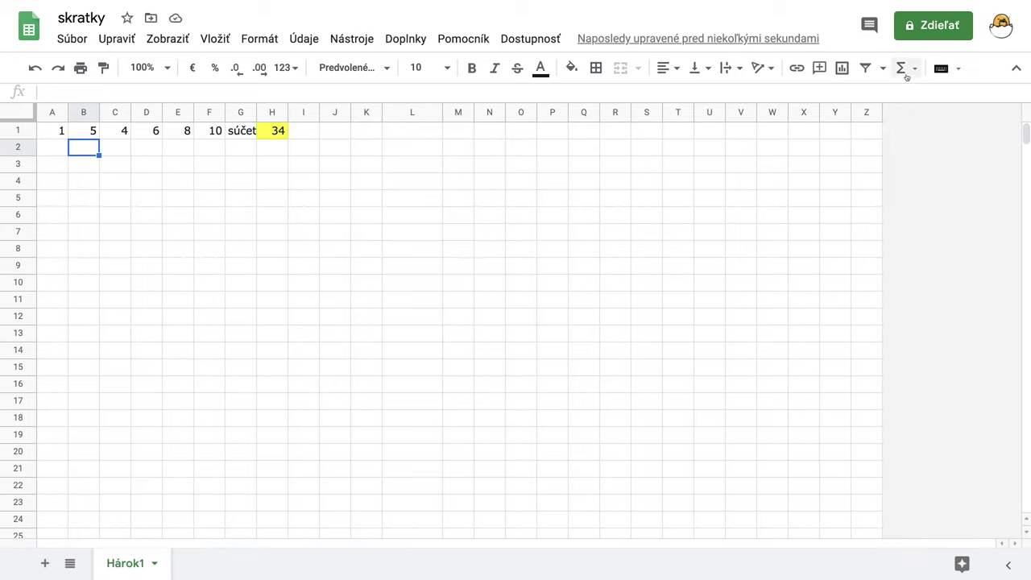
Step: Enter the label "priemer" in cell G2 and widen column G to fit the text
left_click(910, 71)
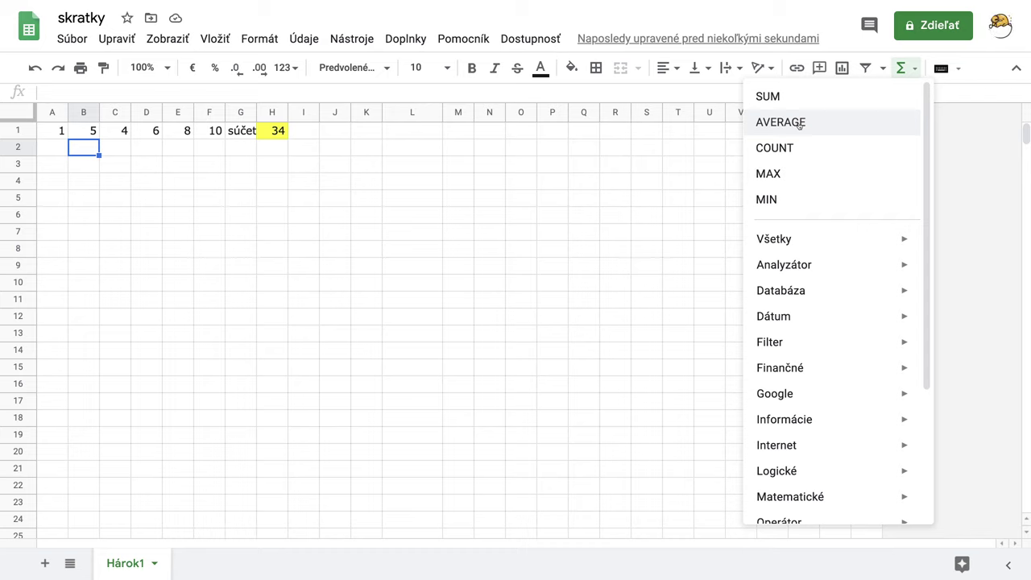
left_click(235, 153)
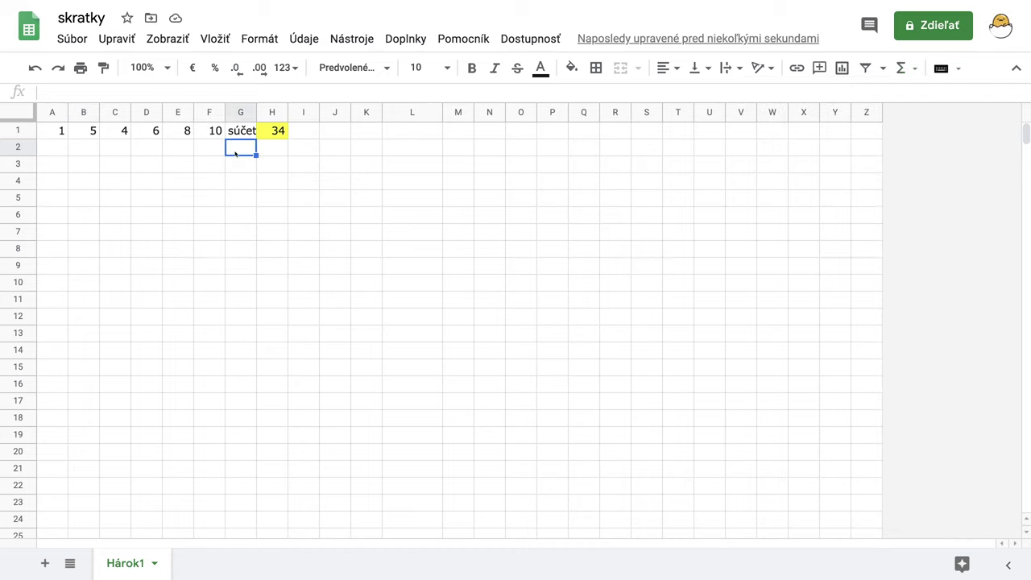
type("primer")
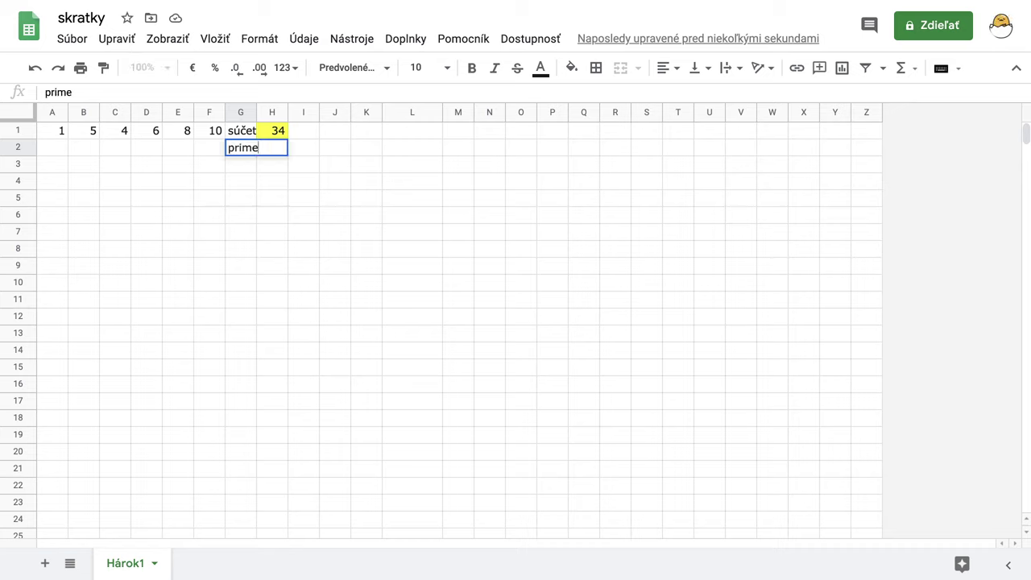
key("BackSpace")
key("BackSpace")
key("BackSpace")
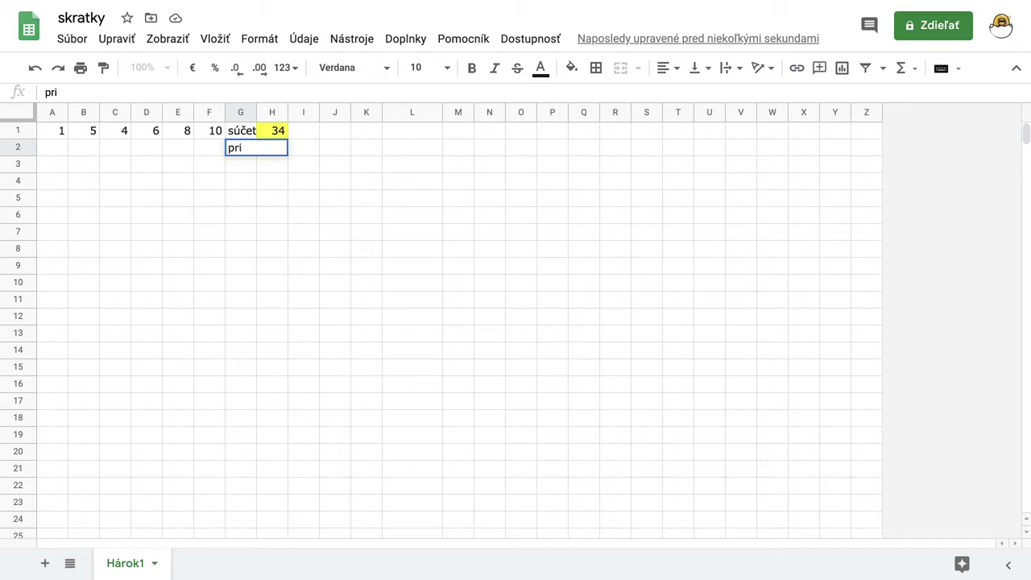
type("emer")
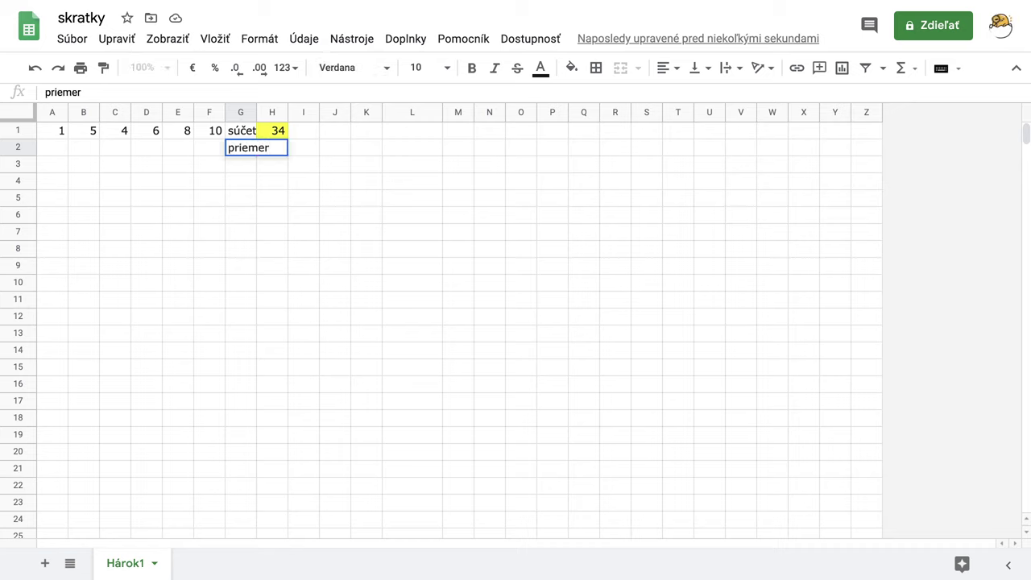
key("Return")
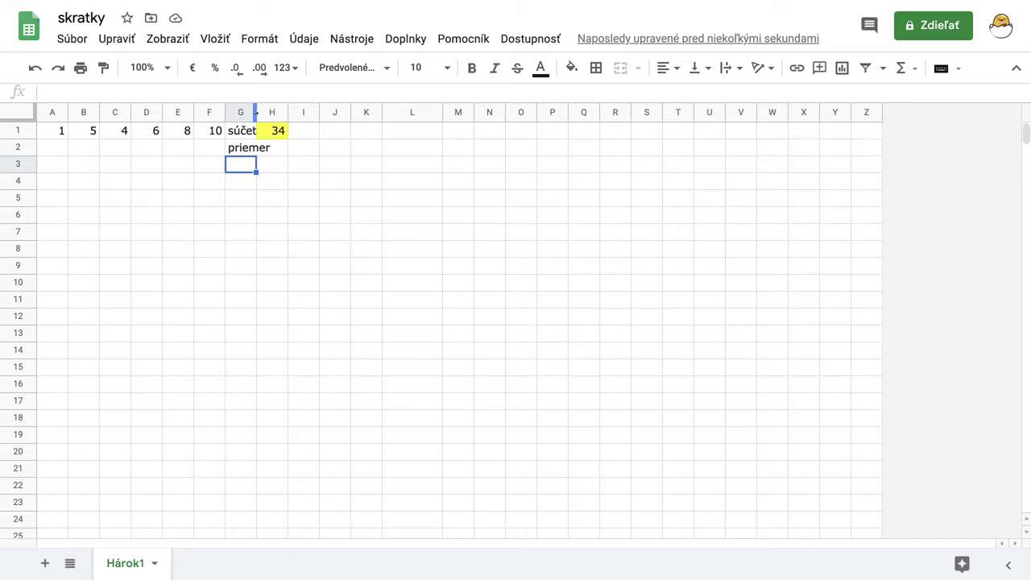
left_click_drag(256, 112, 274, 112)
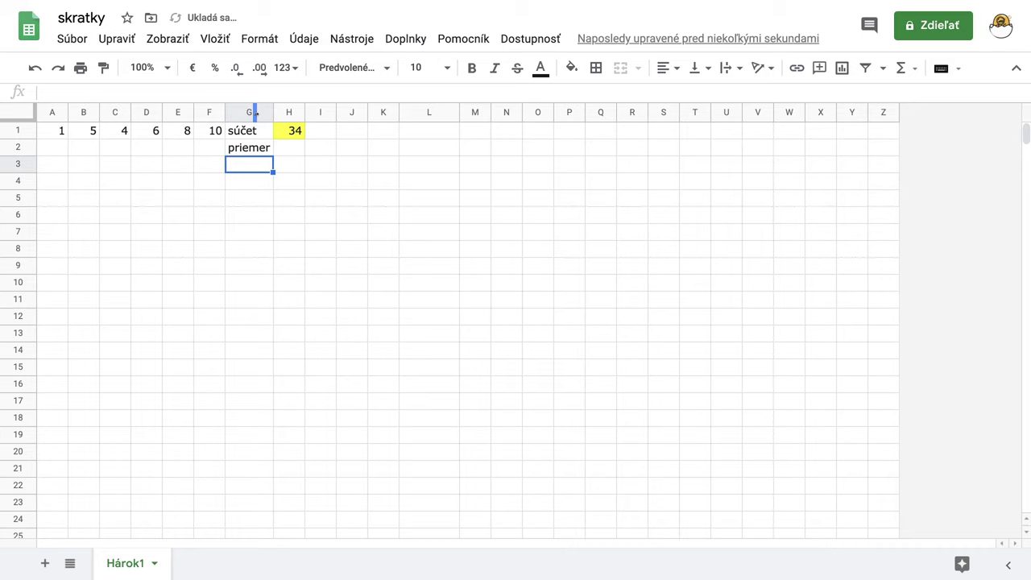
Step: Insert an AVERAGE formula over A1:F1 in cell H2 and widen column H to fit the full result
left_click(288, 150)
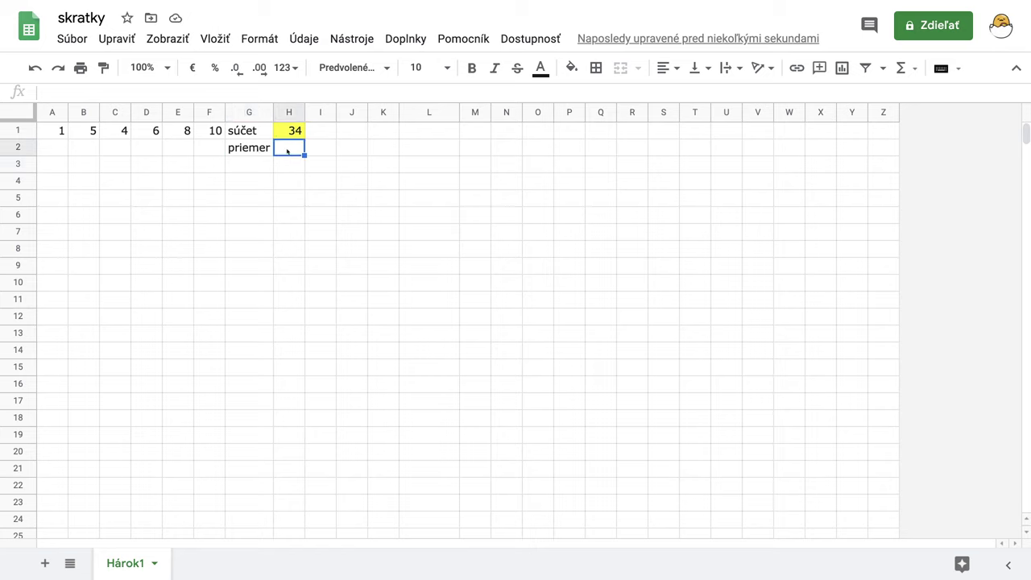
type("=")
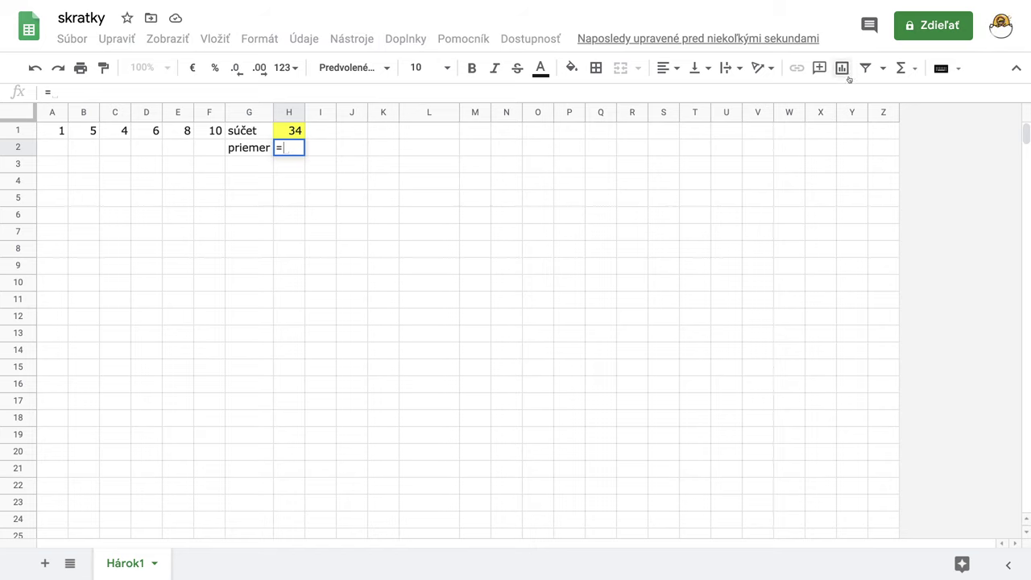
left_click(915, 69)
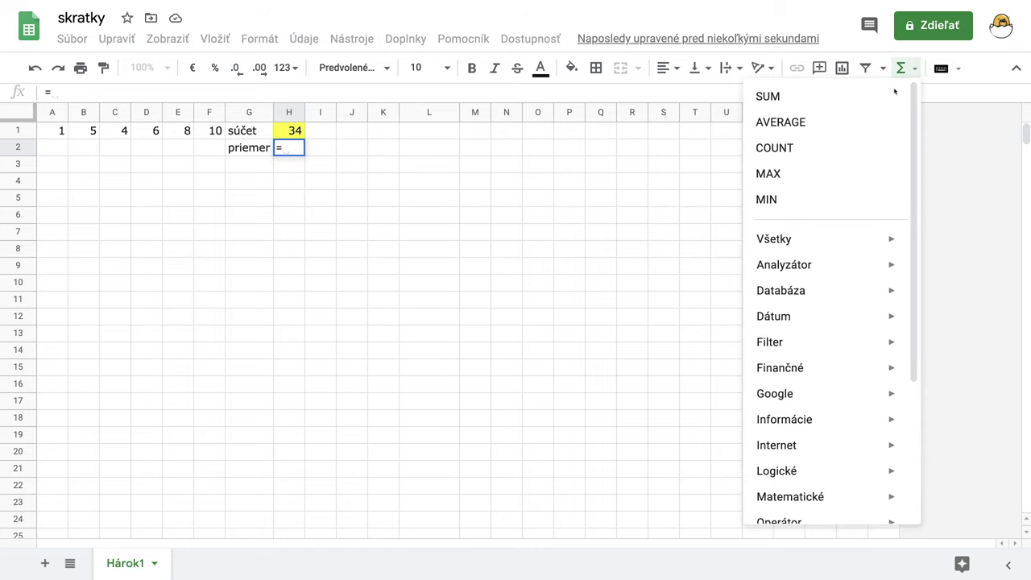
left_click(781, 123)
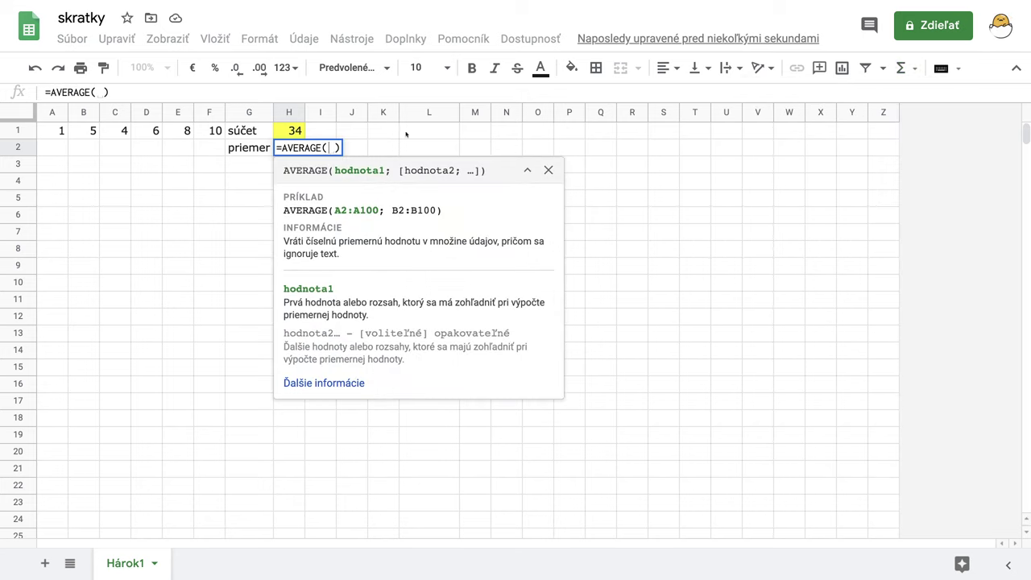
left_click_drag(54, 135, 213, 137)
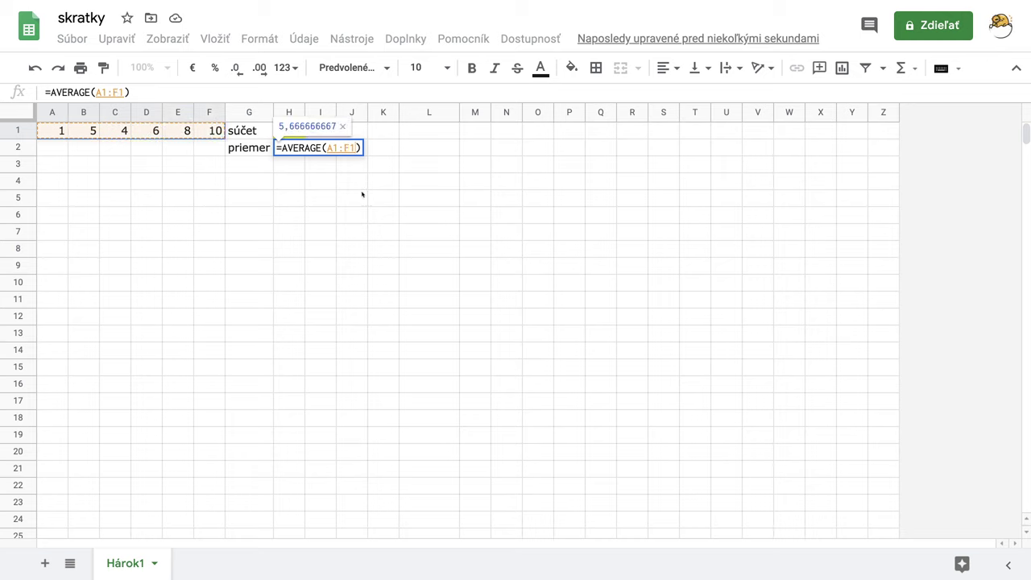
key("Return")
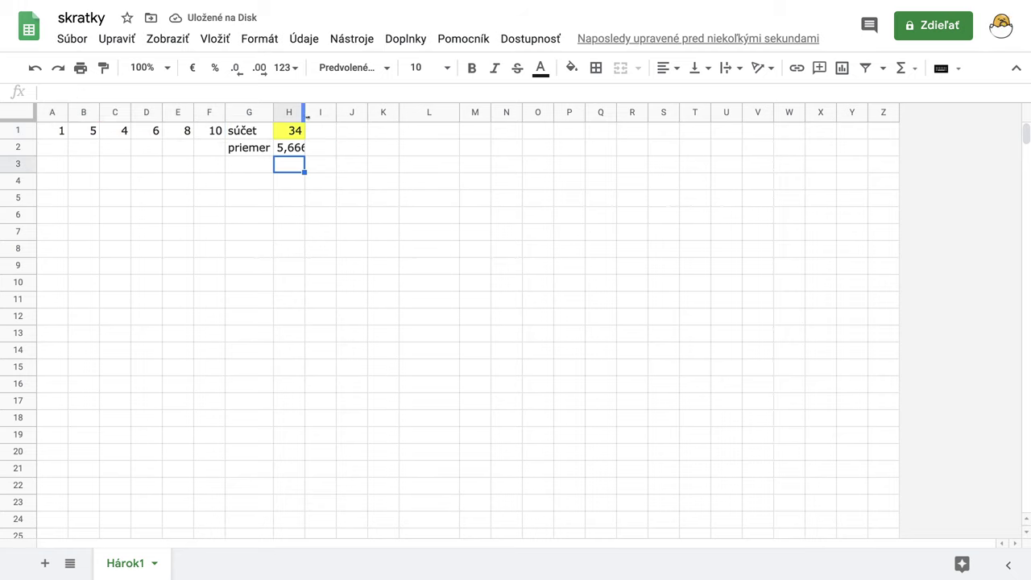
left_click_drag(304, 114, 352, 114)
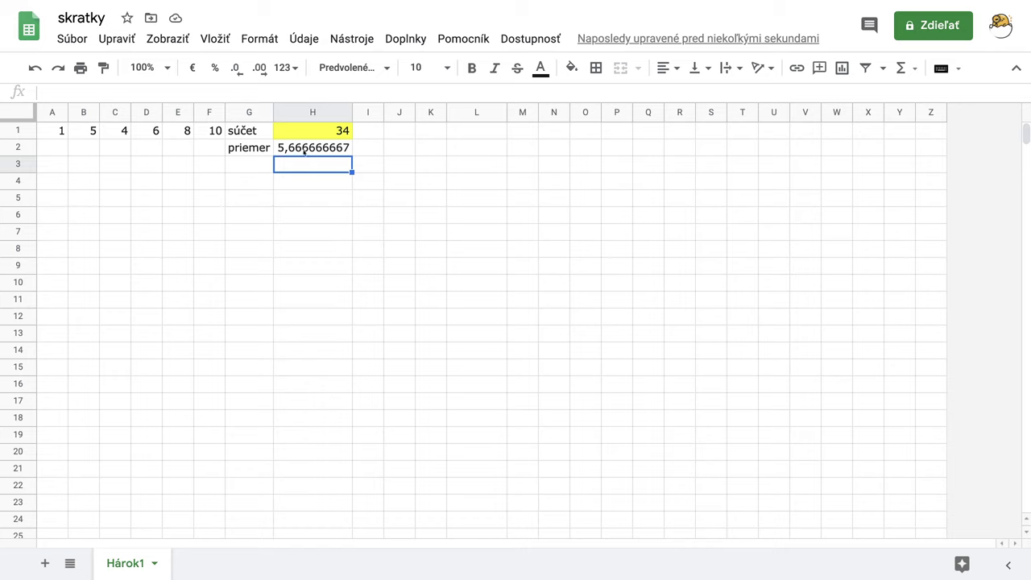
Step: Change the range of the AVERAGE formula in cell H2 to A1:B1
left_click(304, 148)
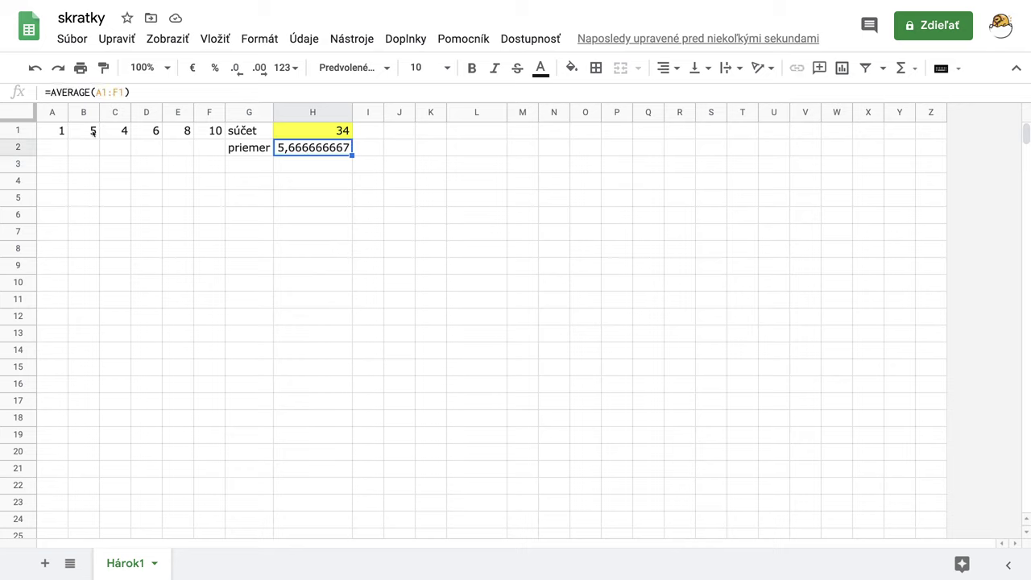
left_click(125, 93)
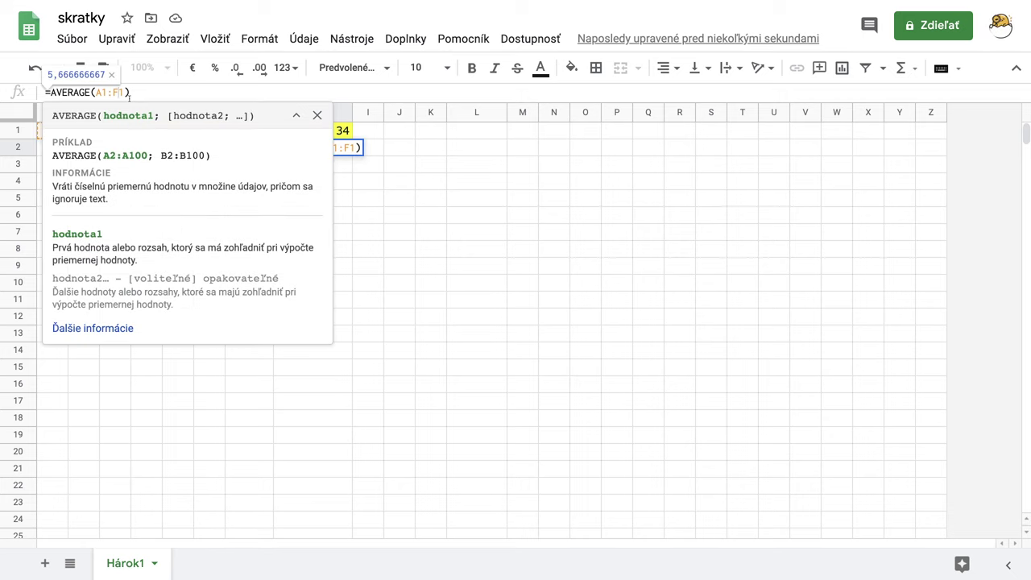
left_click(115, 93)
key("BackSpace")
type("B")
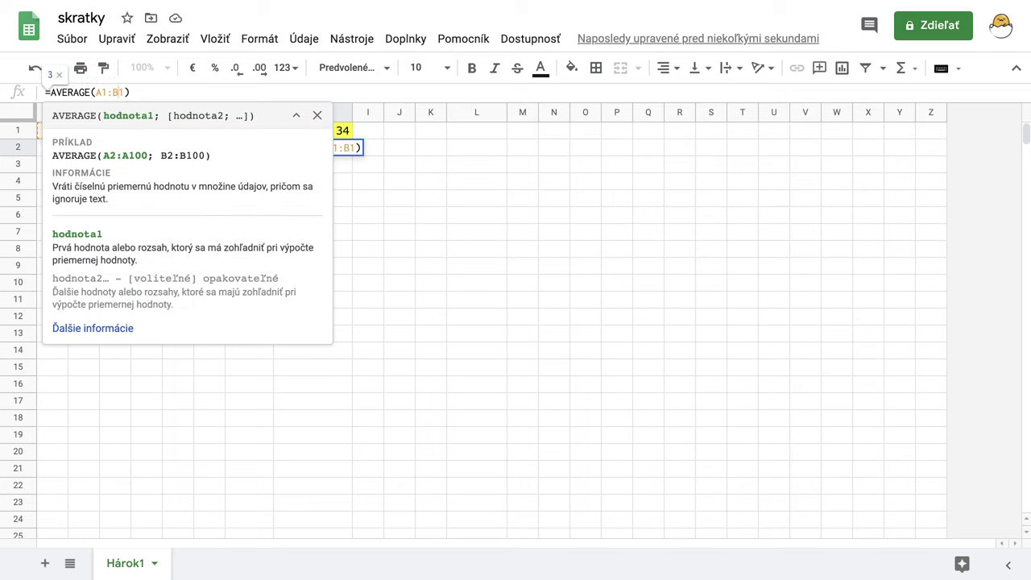
key("Return")
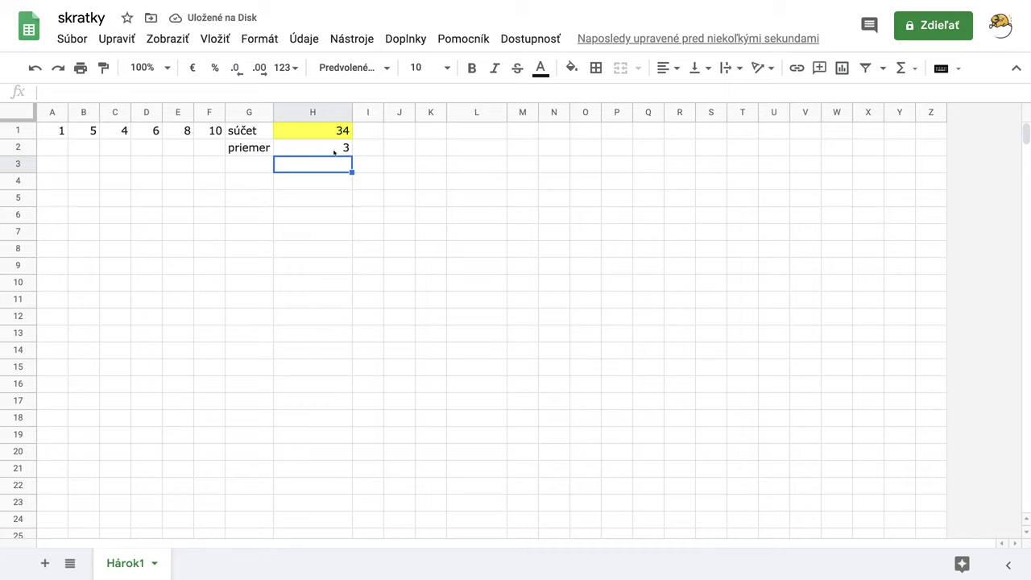
Step: Change the value in cell A1 to 4, and check which cells the AVERAGE formula in H2 covers without altering it
left_click(64, 133)
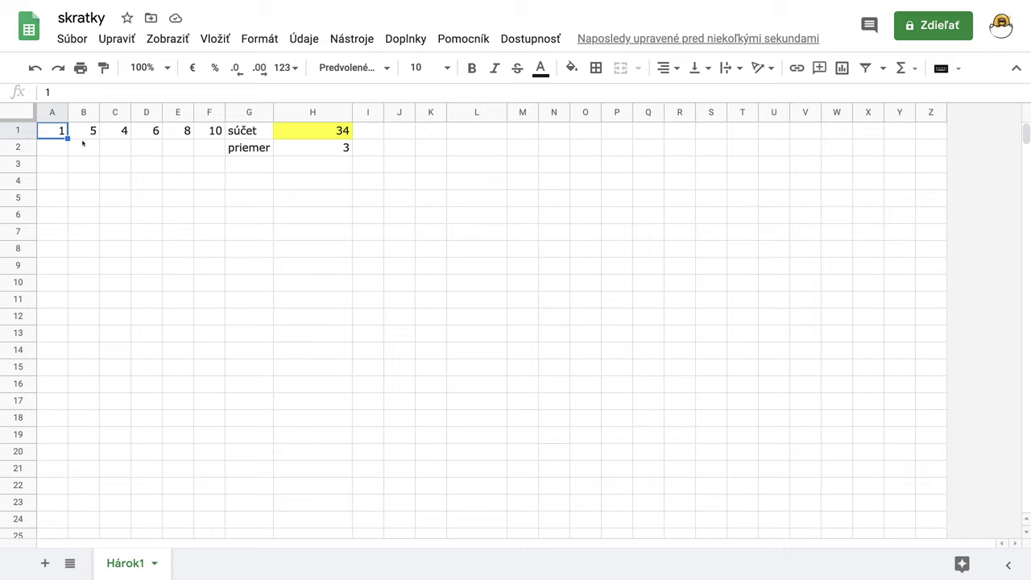
type("4")
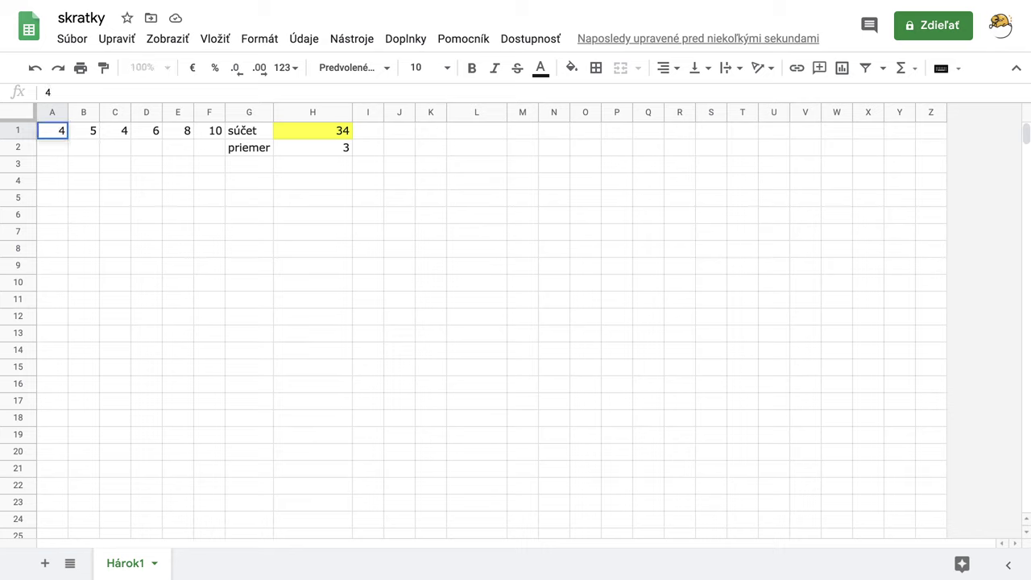
key("Return")
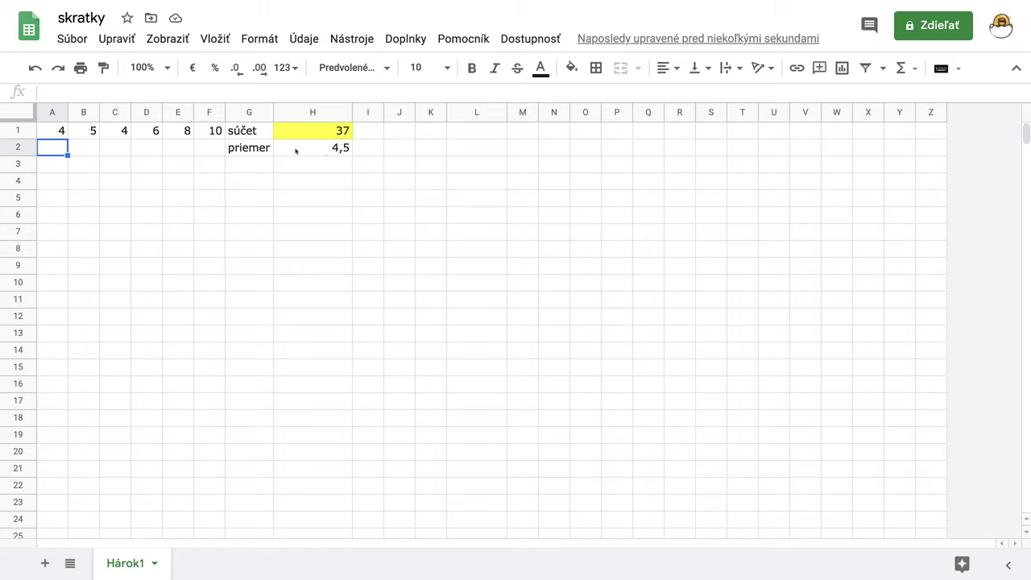
left_click(322, 151)
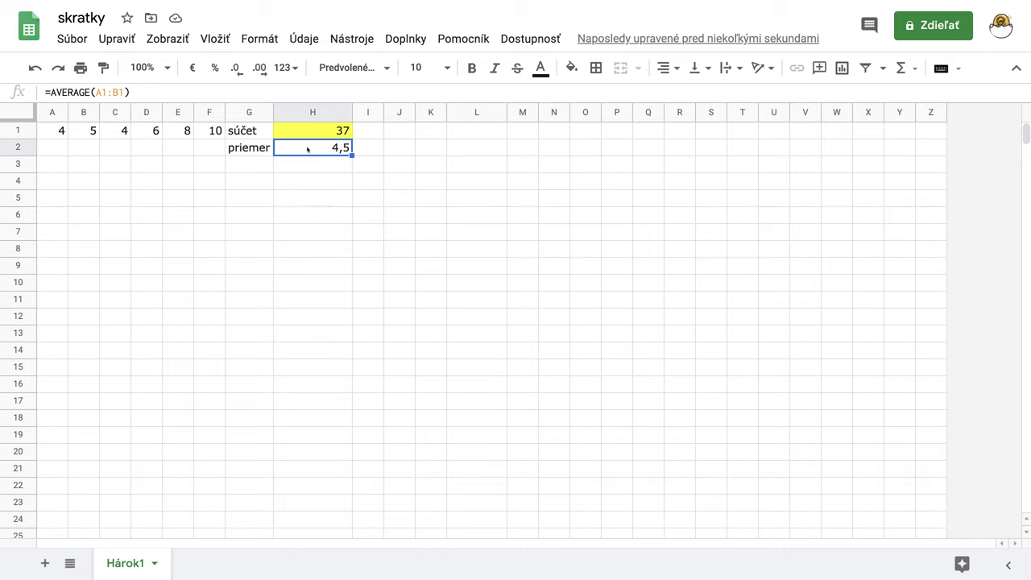
double_click(307, 149)
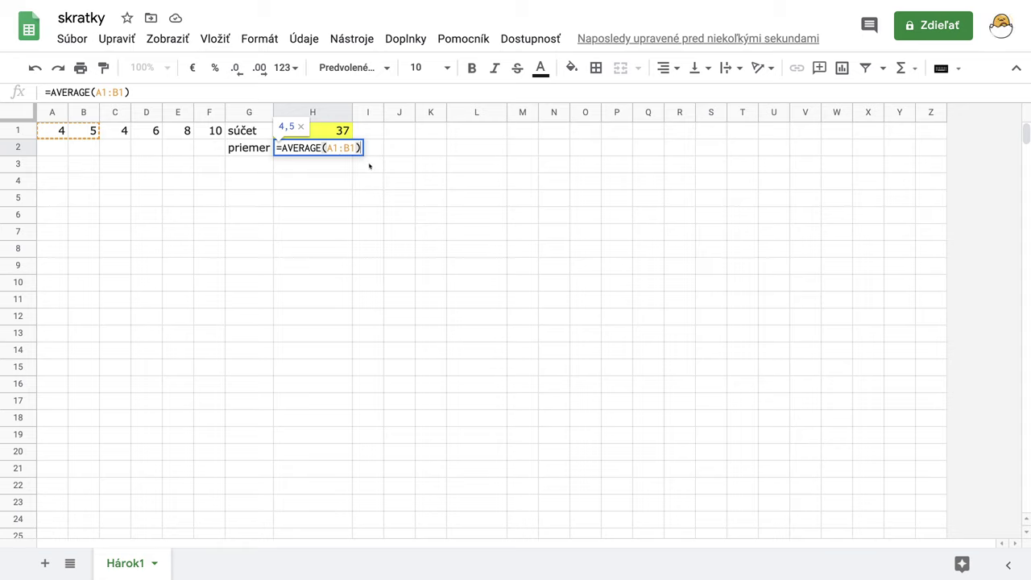
left_click(367, 165)
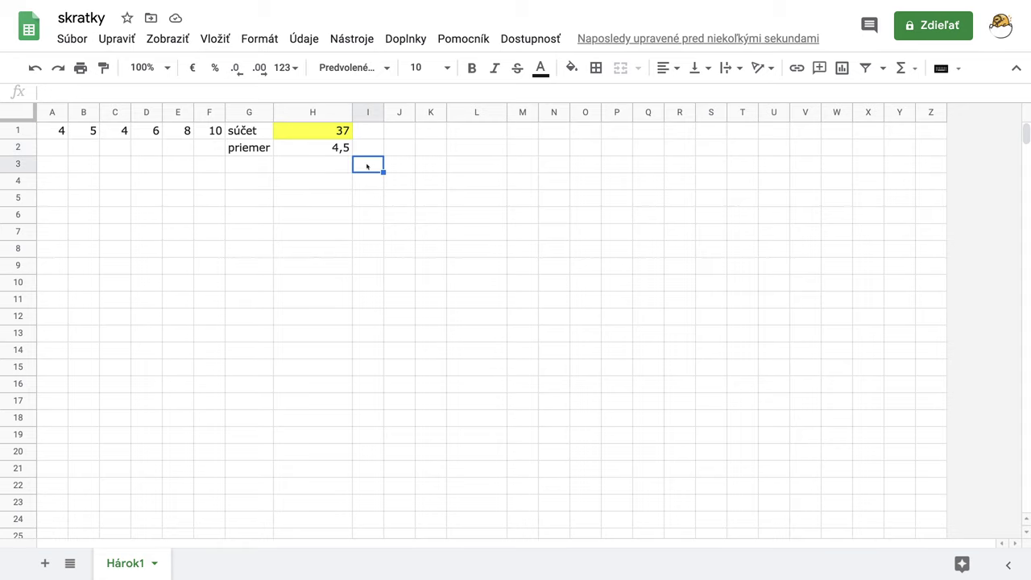
Step: Enter the label "počet" in cell G3, below the average label
left_click(913, 71)
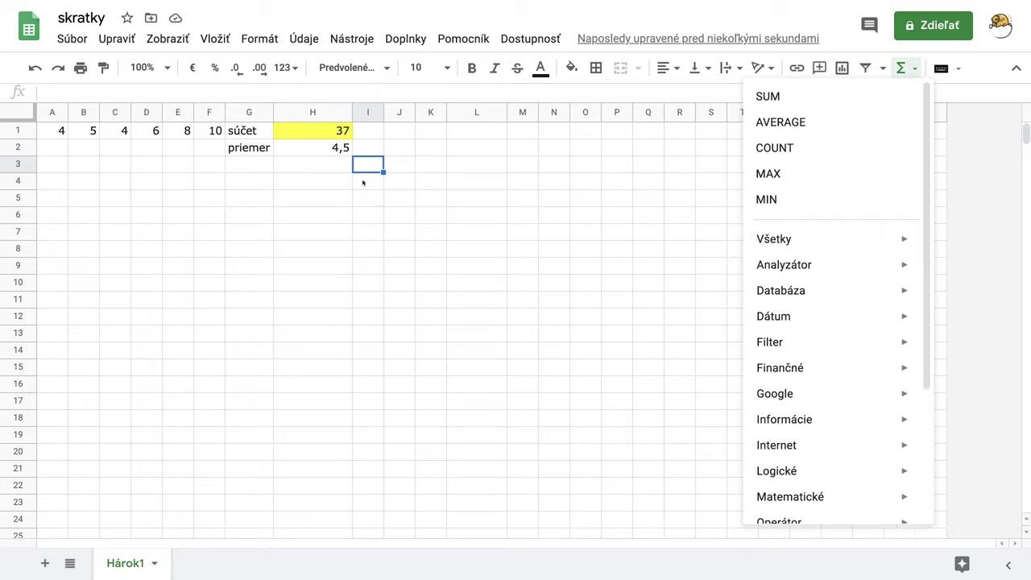
left_click(241, 171)
type("po")
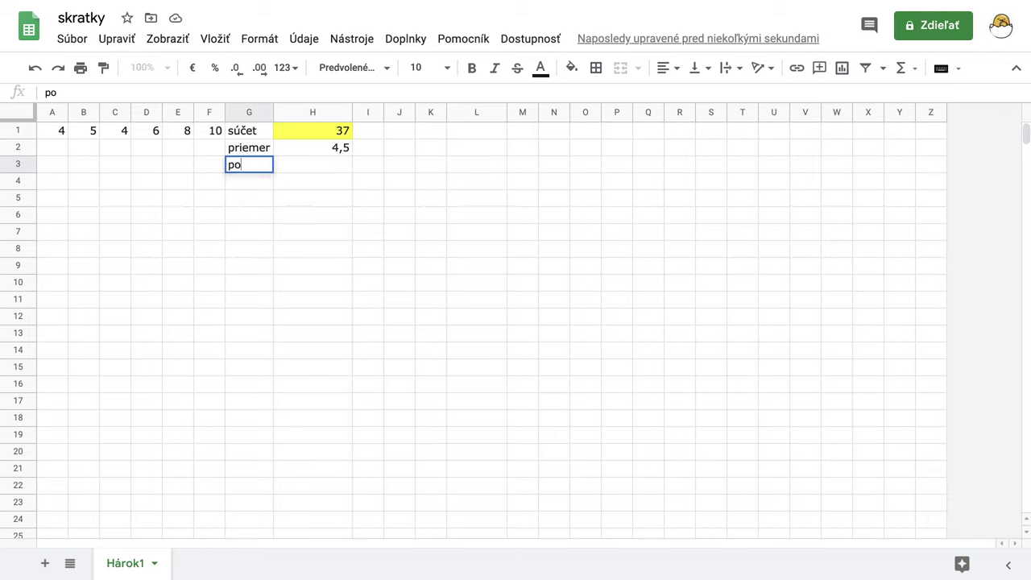
type("čet")
key("Return")
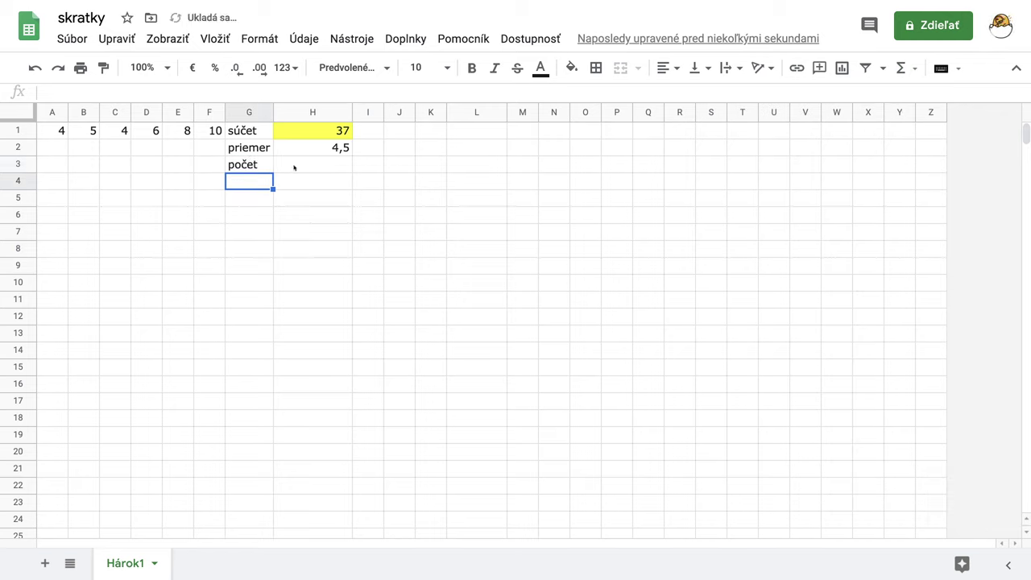
Step: Insert a COUNT formula over A1:F1 in cell H3, beside the "počet" label
left_click(294, 167)
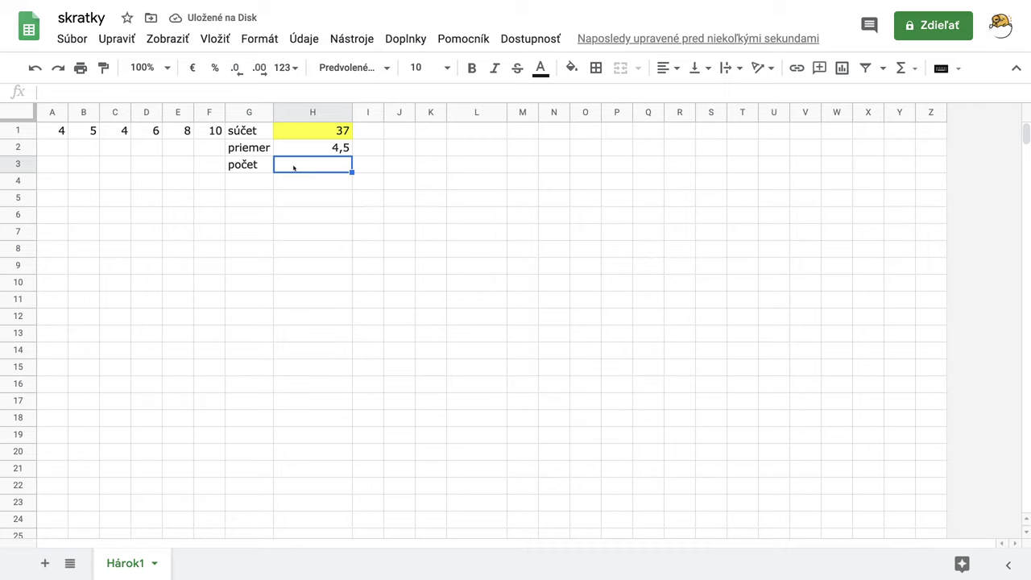
type("=")
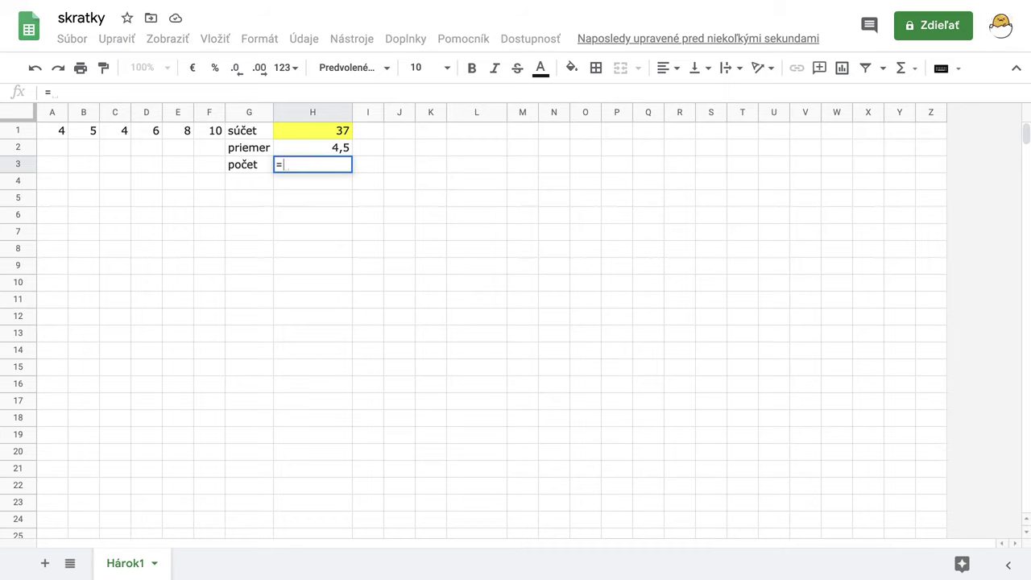
type("co")
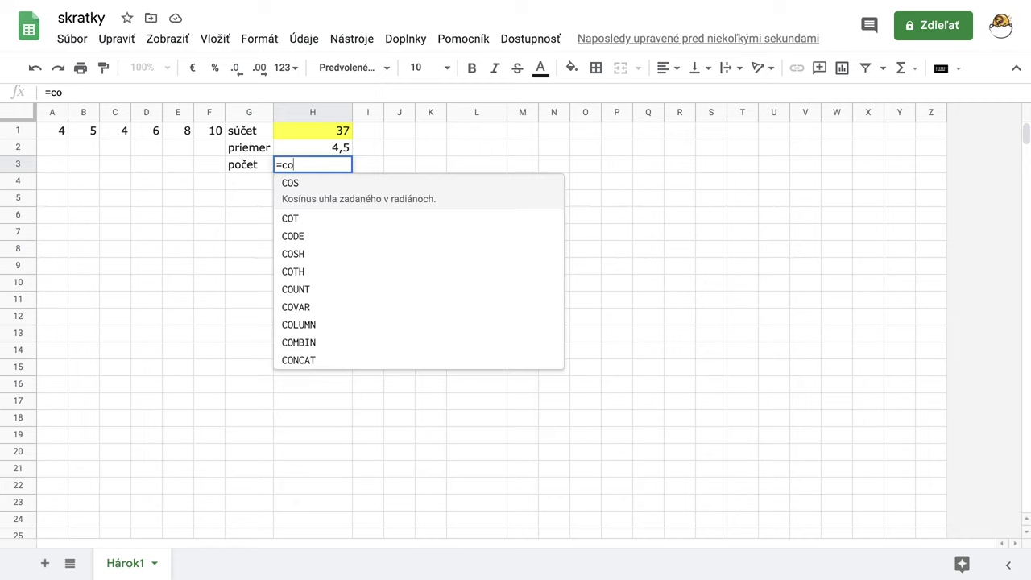
type("u")
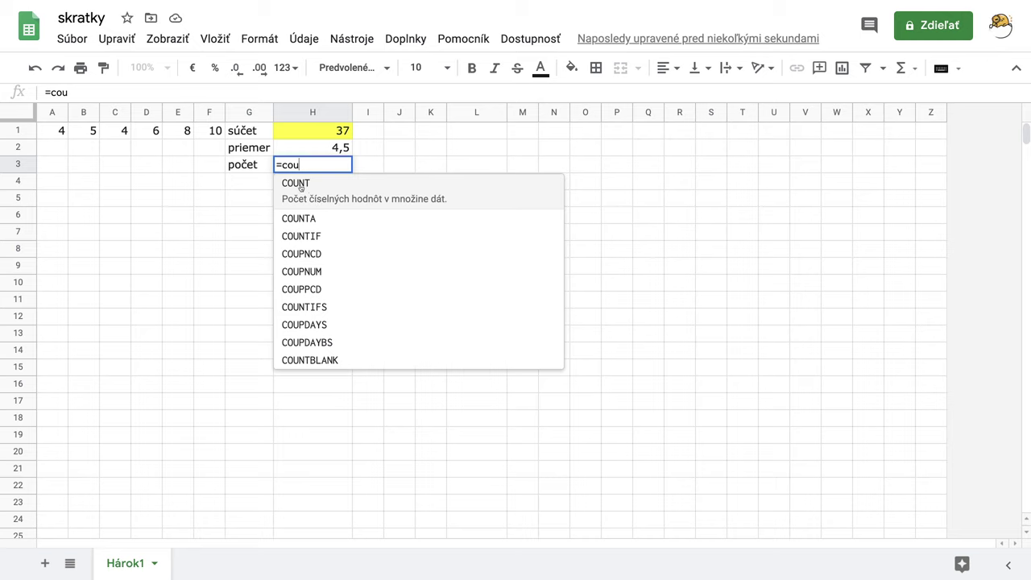
left_click(301, 184)
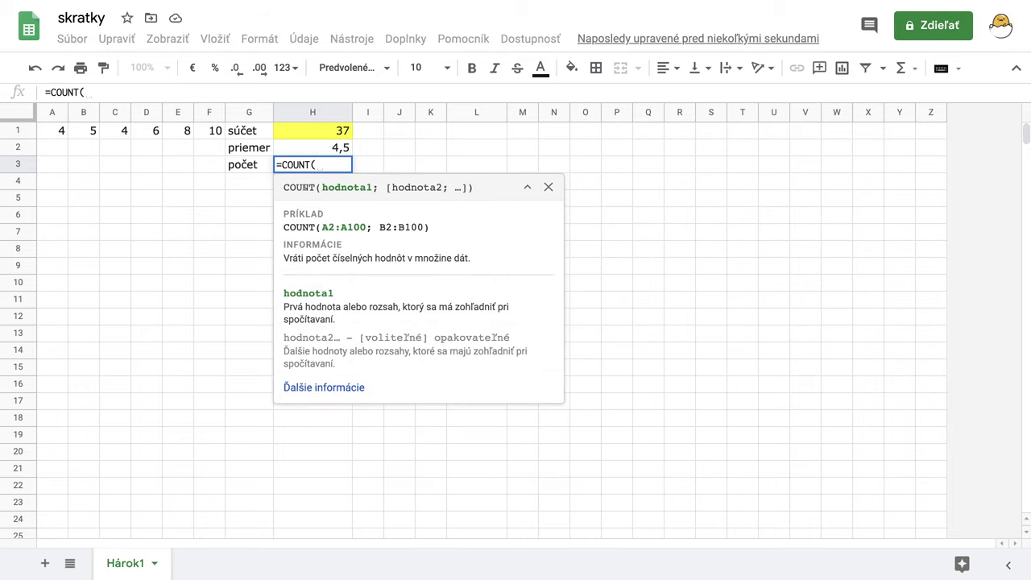
left_click(52, 134)
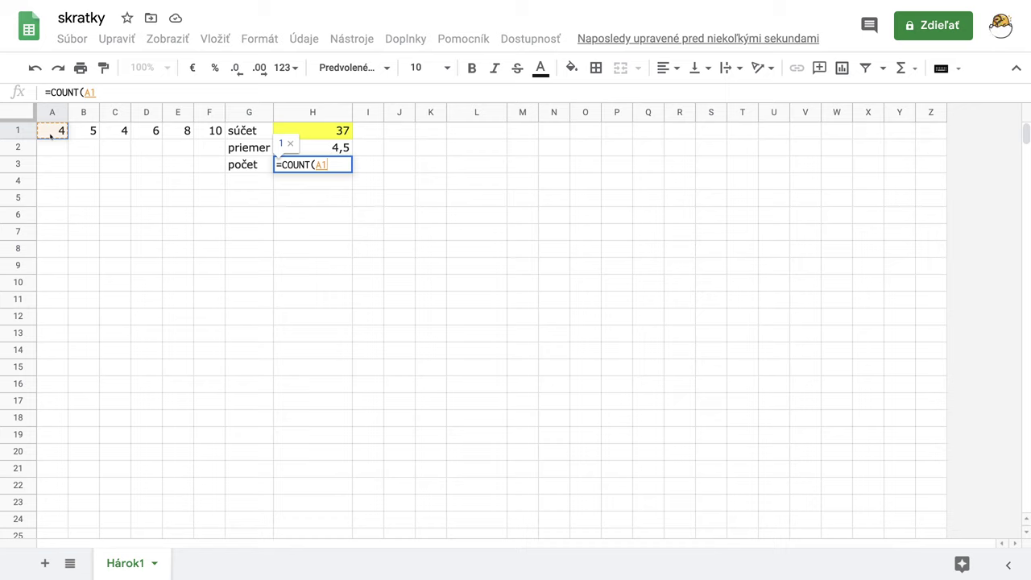
key("shift+Right")
key("shift+Right")
key("shift+Right")
key("shift+Right")
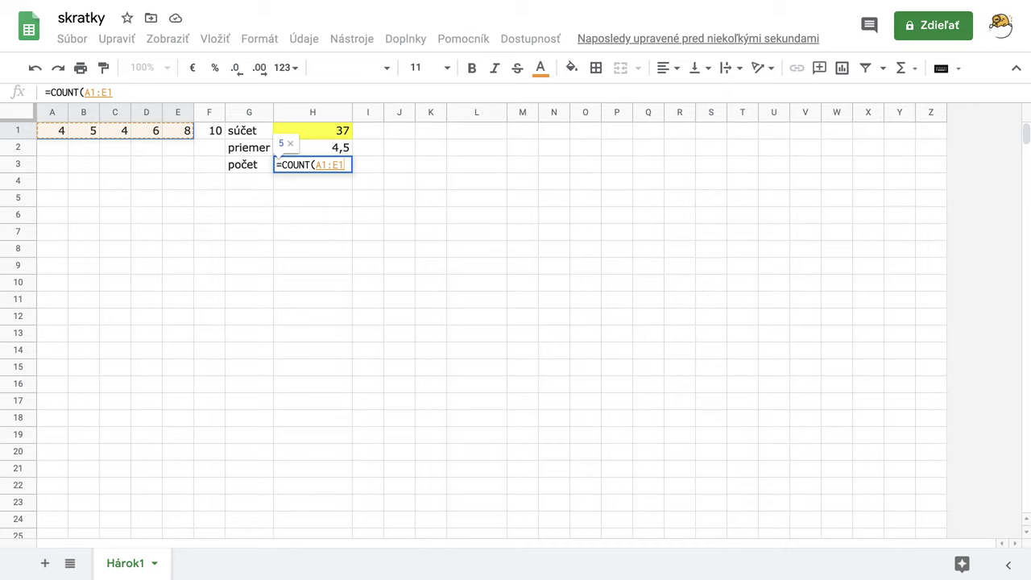
key("shift+Right")
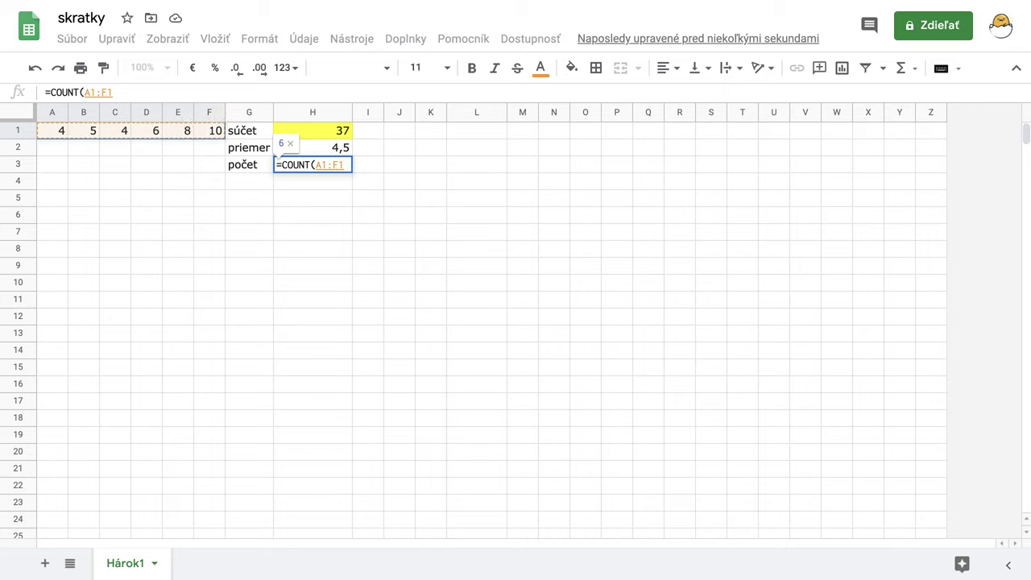
key("Return")
left_click(334, 163)
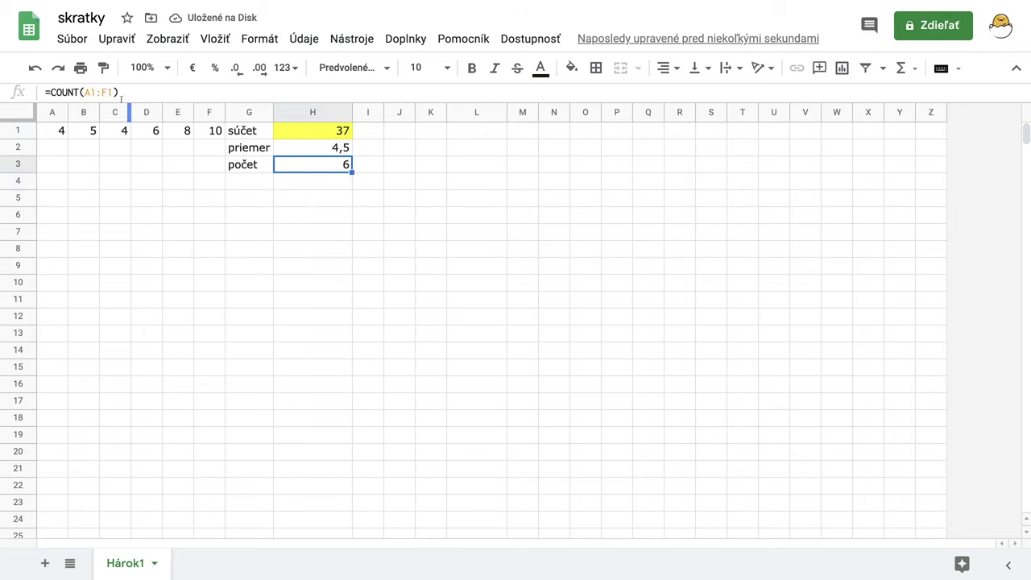
Step: Replace the number in cell C1 with the text "iki"
left_click(124, 131)
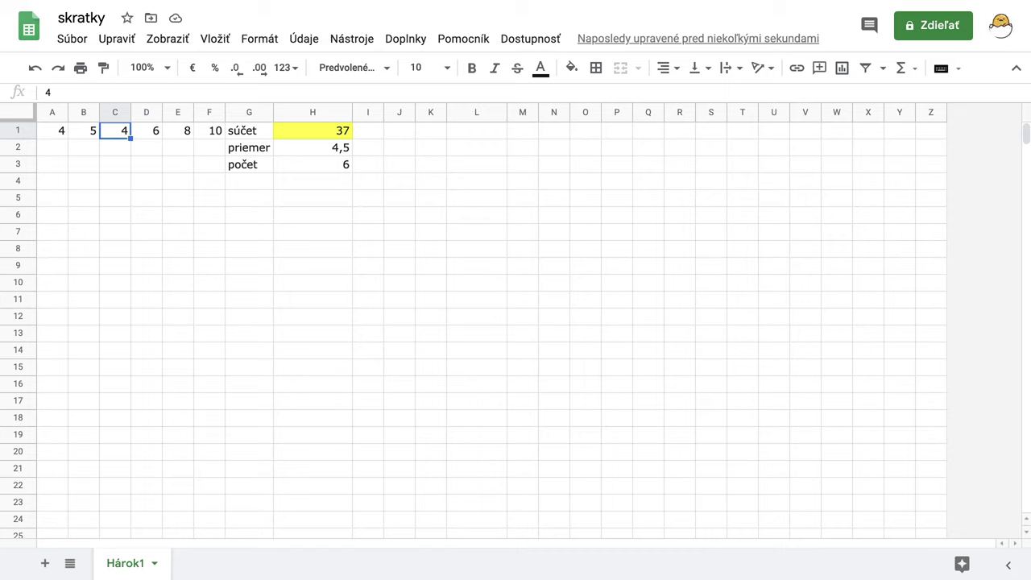
type("iki")
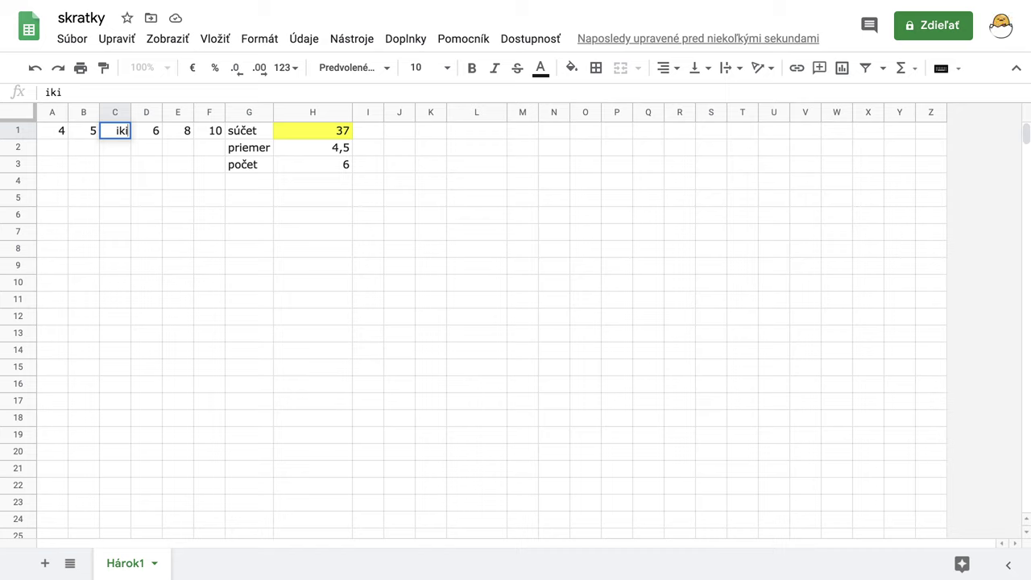
key("Return")
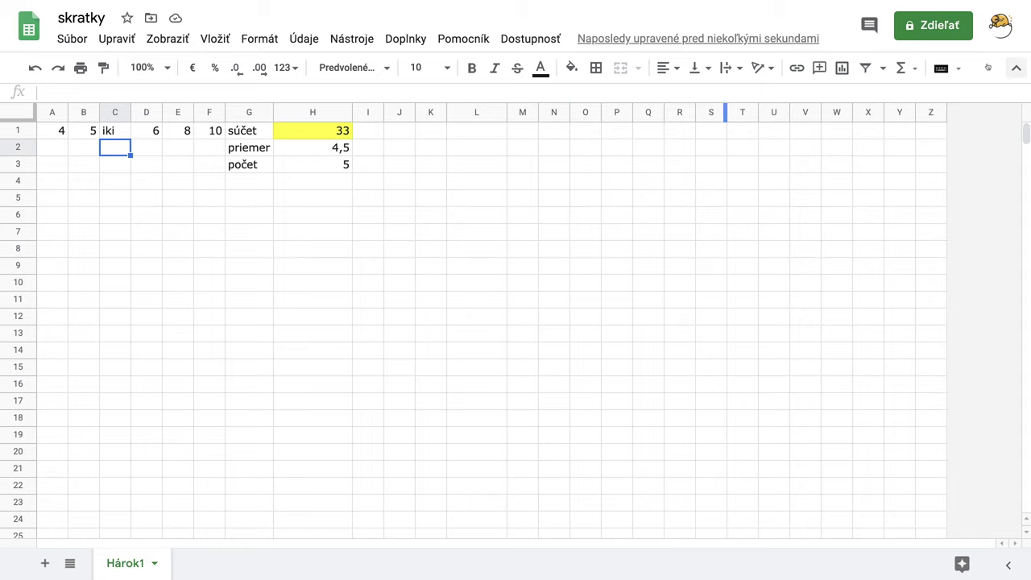
Step: Enter the label "najväčšie" in cell G4 and widen column G to fit it
left_click(908, 70)
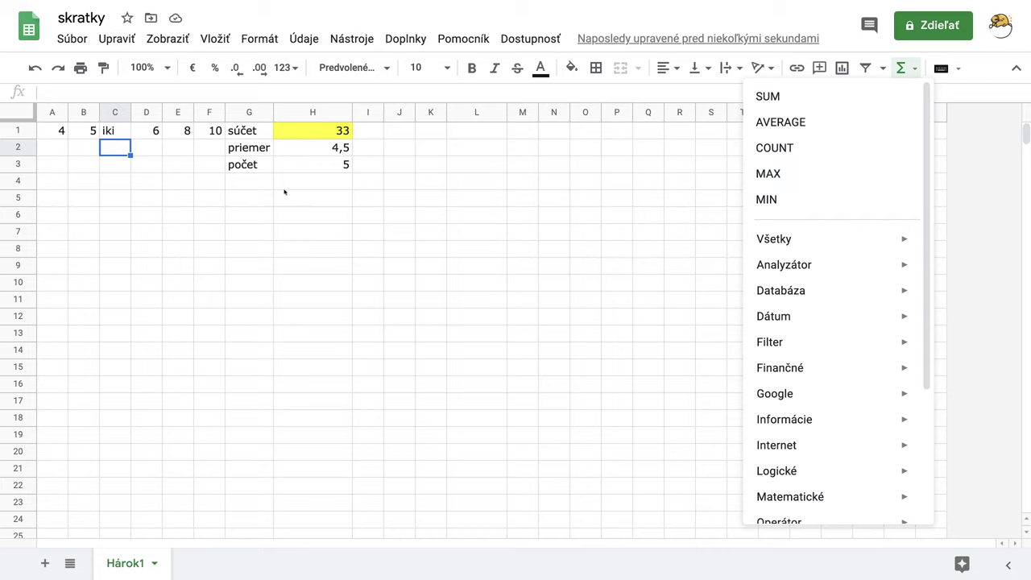
left_click(239, 189)
type("naj")
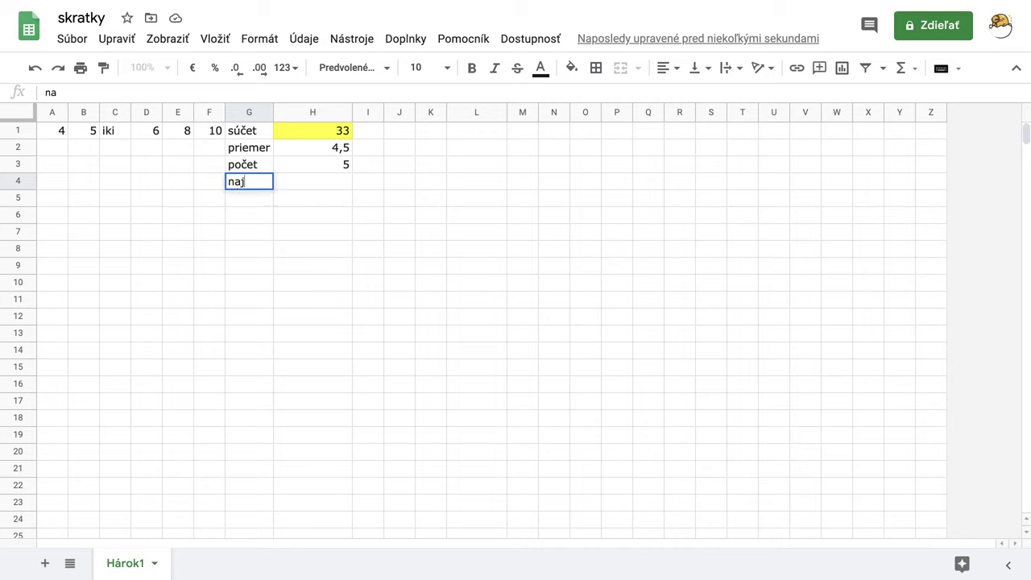
type("väčšie")
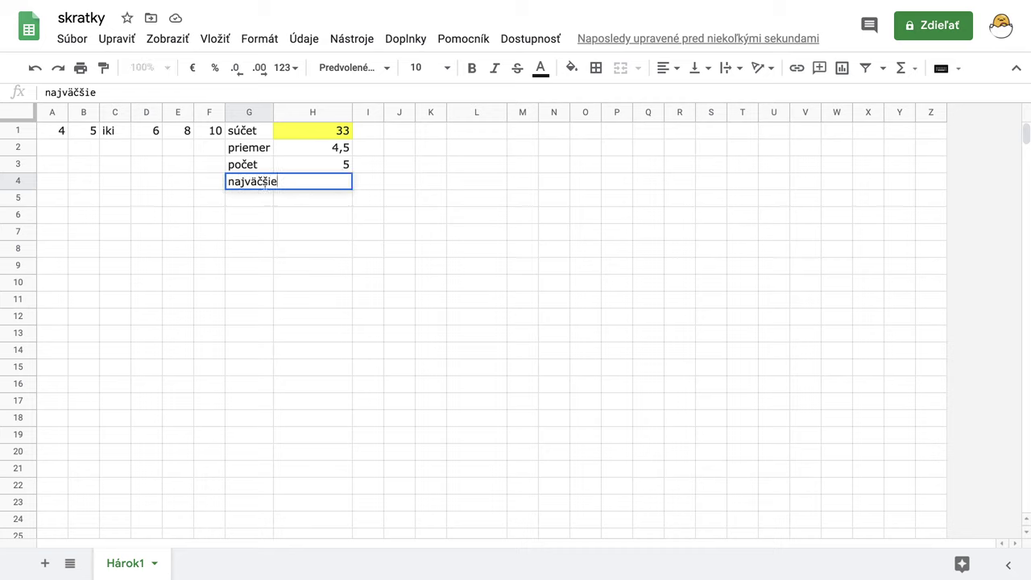
key("Return")
left_click_drag(273, 112, 281, 112)
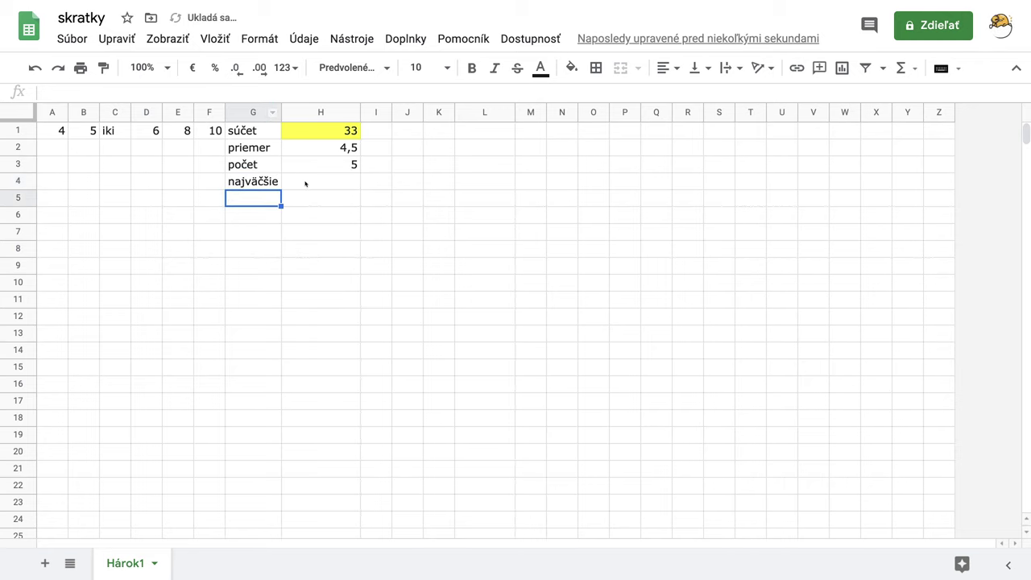
Step: Insert a MAX formula over A1:F1 in cell H4, beside the "najväčšie" label
left_click(306, 184)
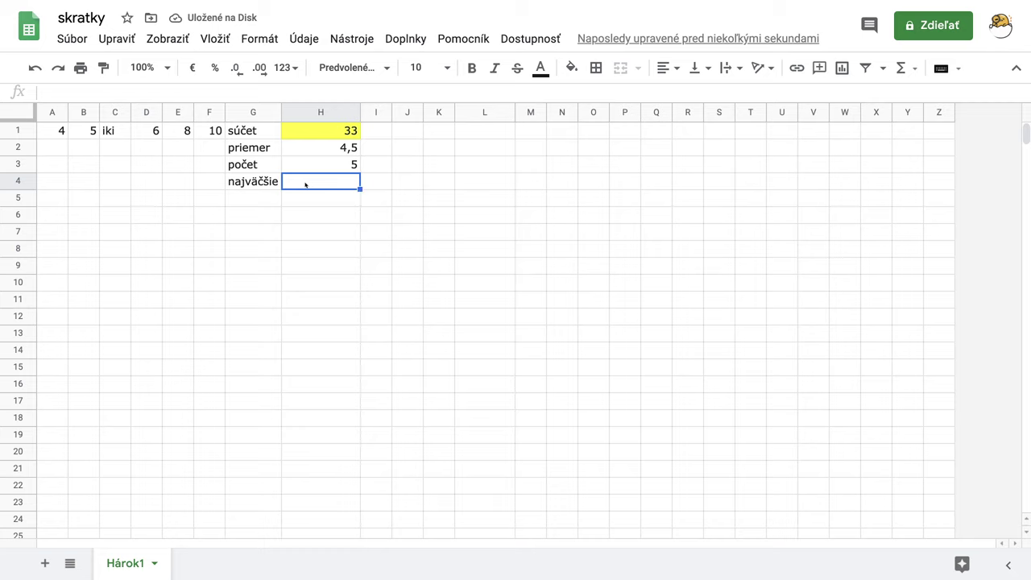
type("=")
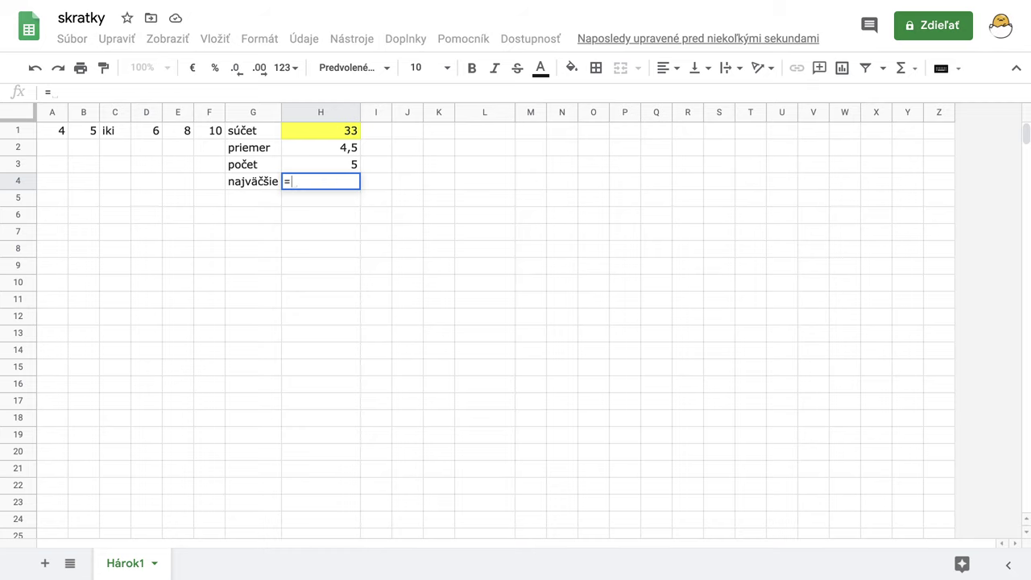
type("max")
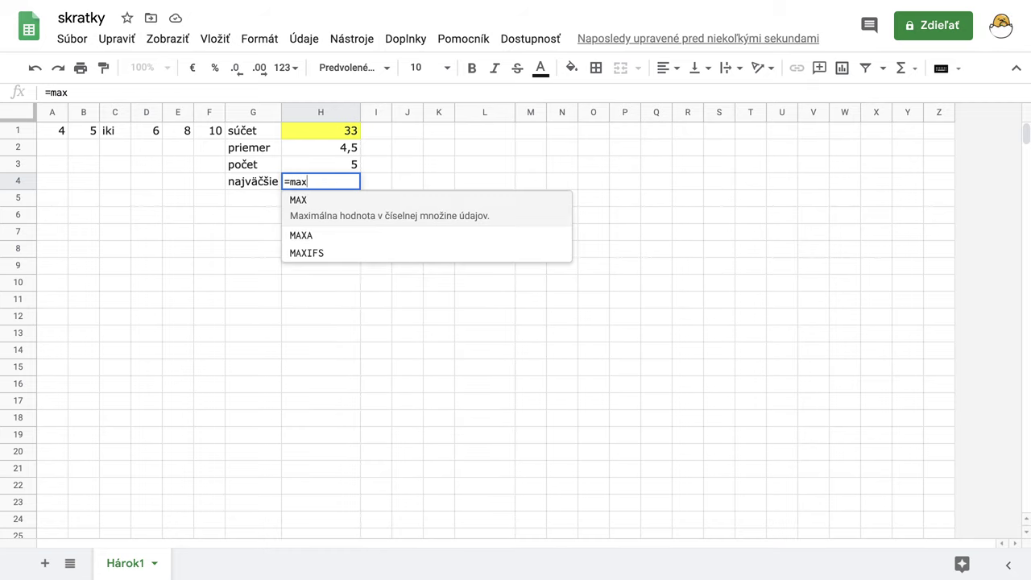
left_click(303, 201)
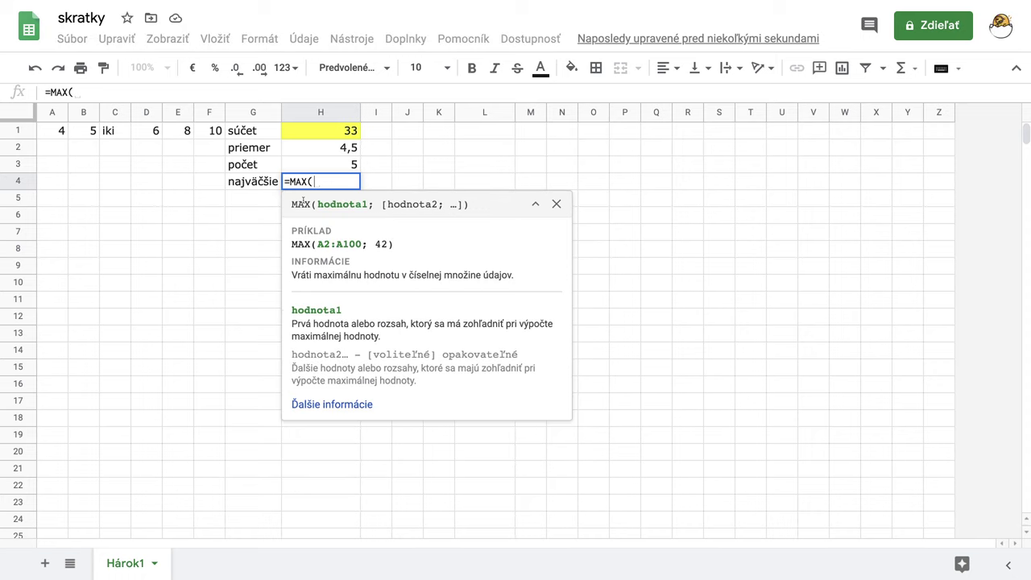
left_click_drag(53, 132, 211, 135)
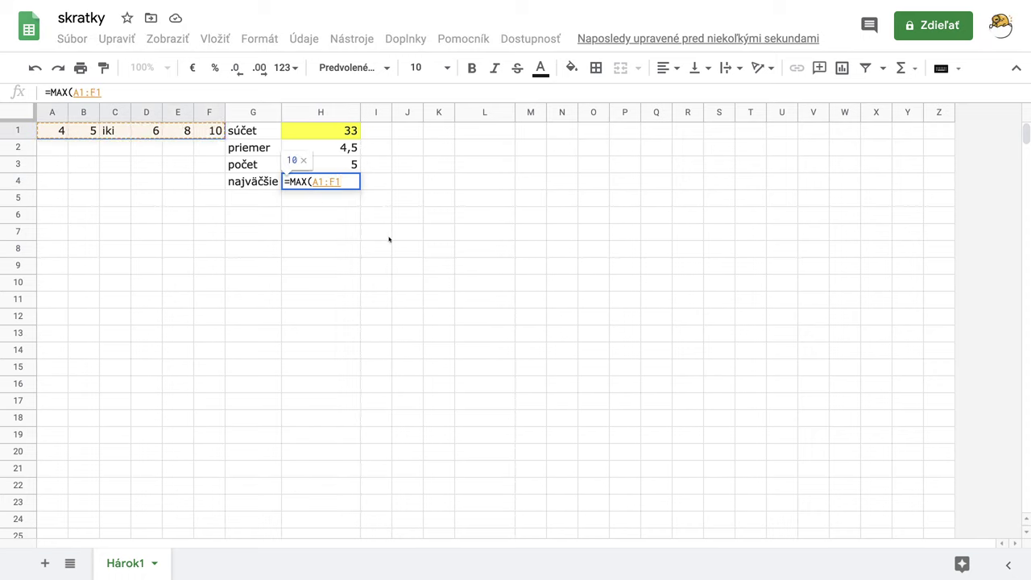
key("Return")
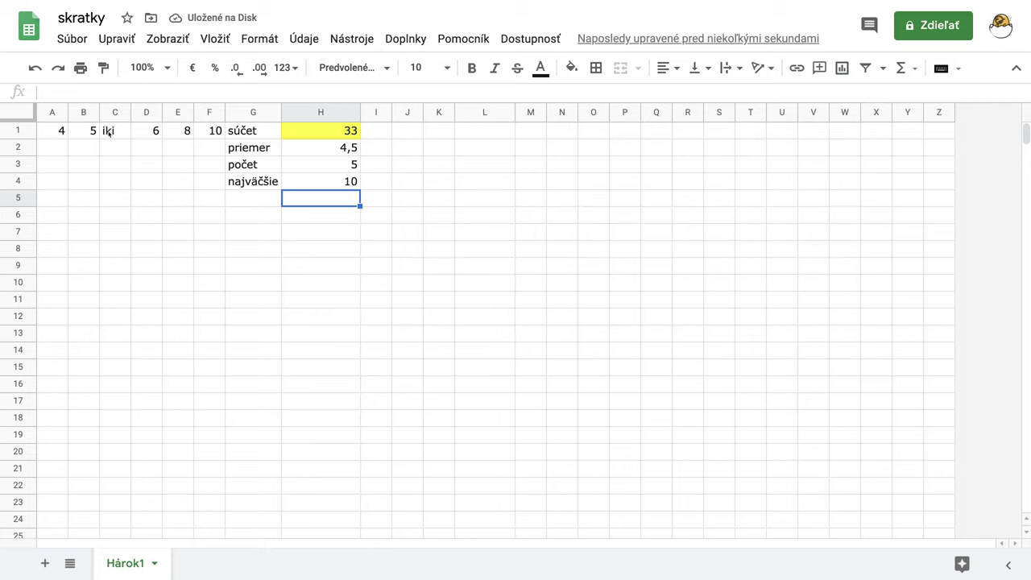
Step: Replace the number in cell F1 with the text "on"
left_click(214, 134)
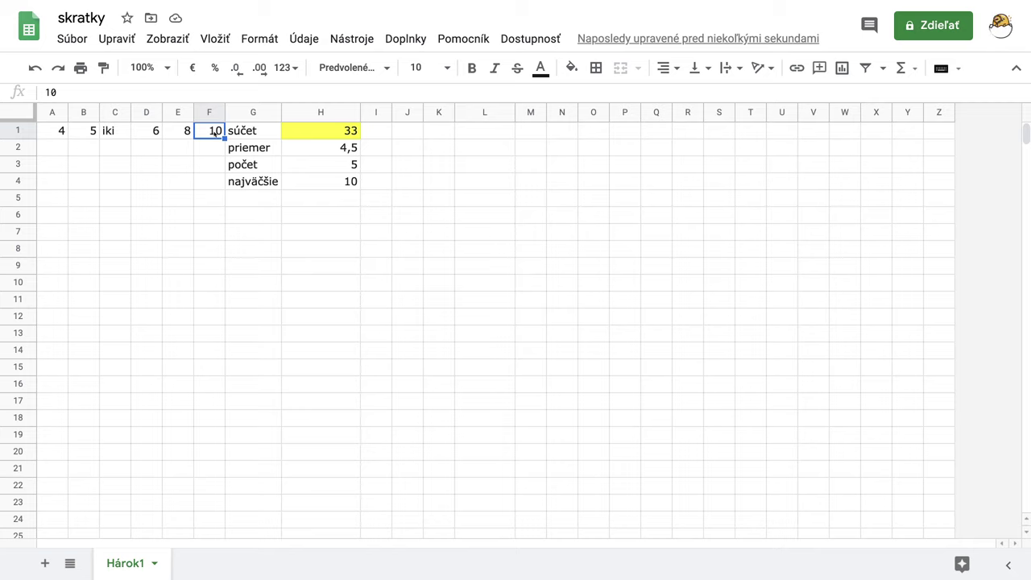
type("on")
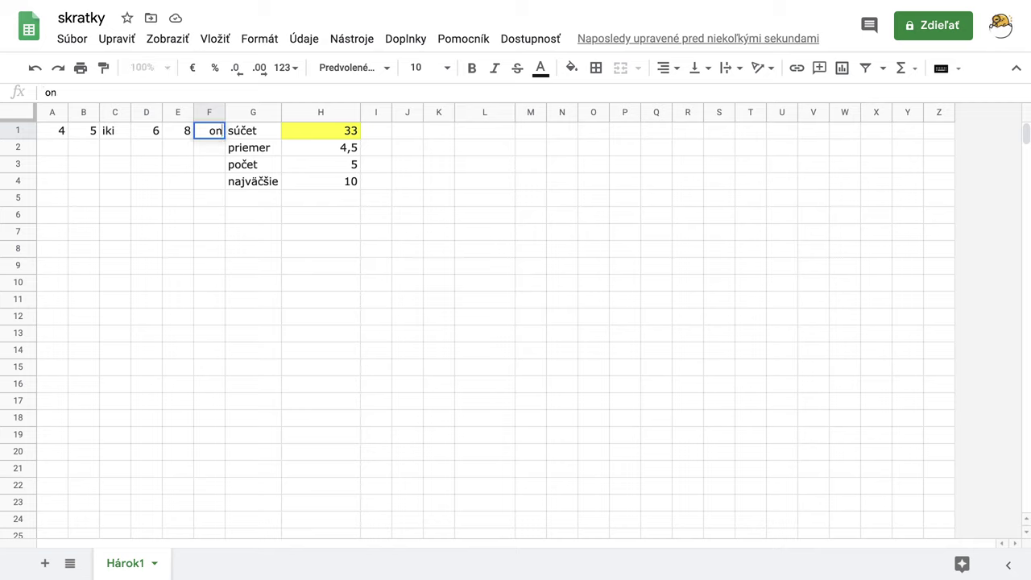
key("Return")
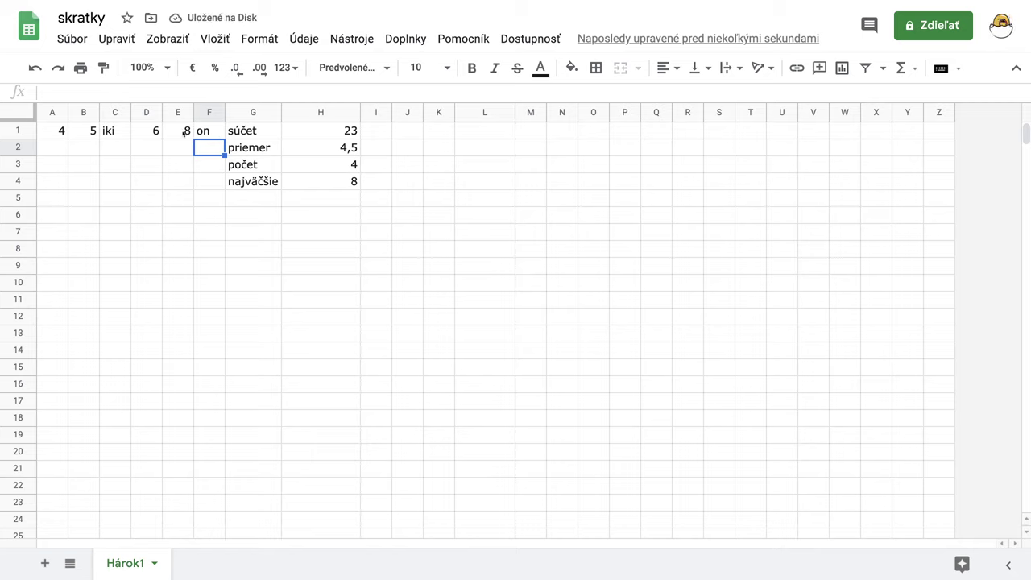
Step: Enter the label "najmenšie" in cell G5 and auto-fit column G to its contents
left_click(242, 202)
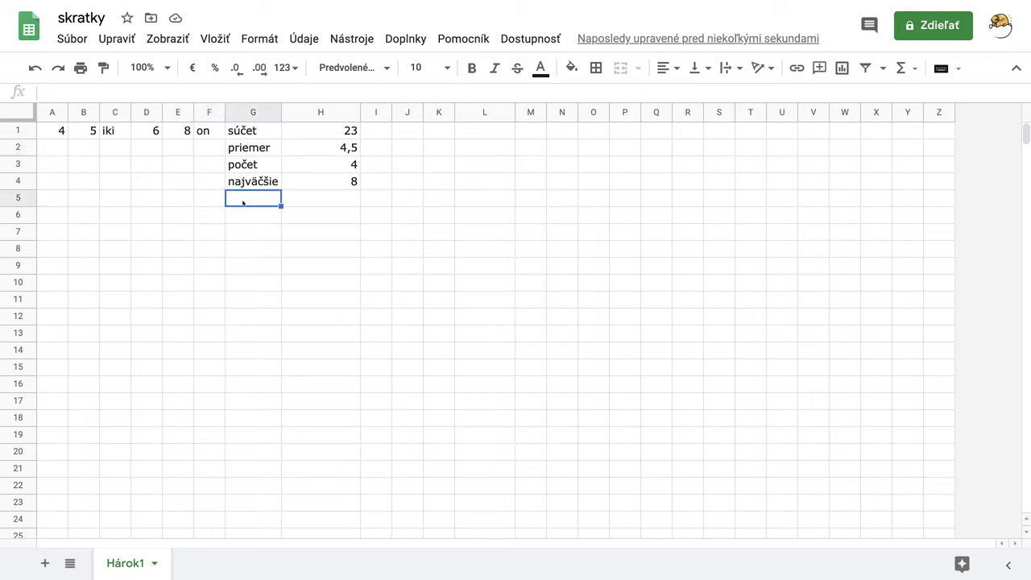
type("najme")
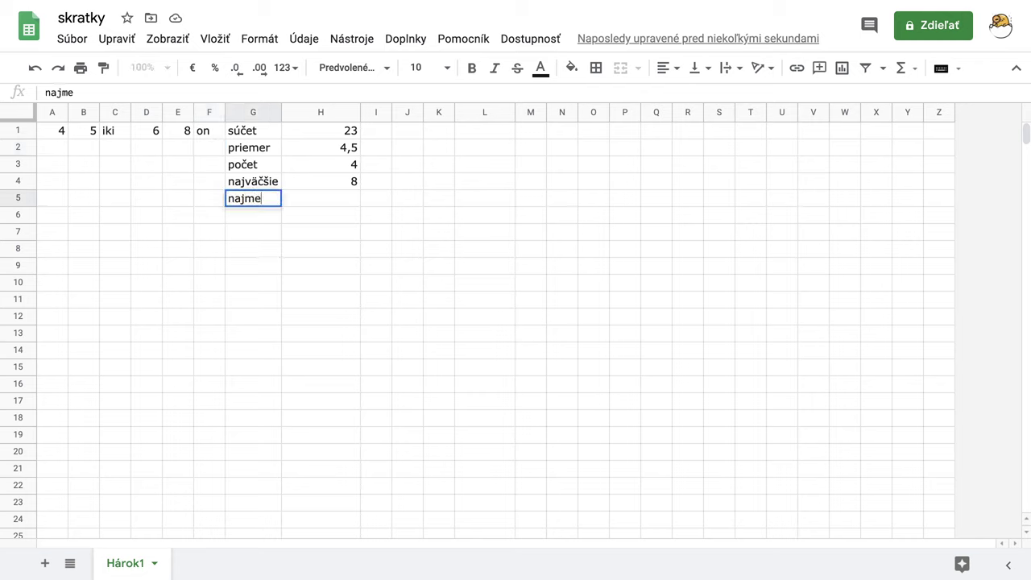
type("nšie")
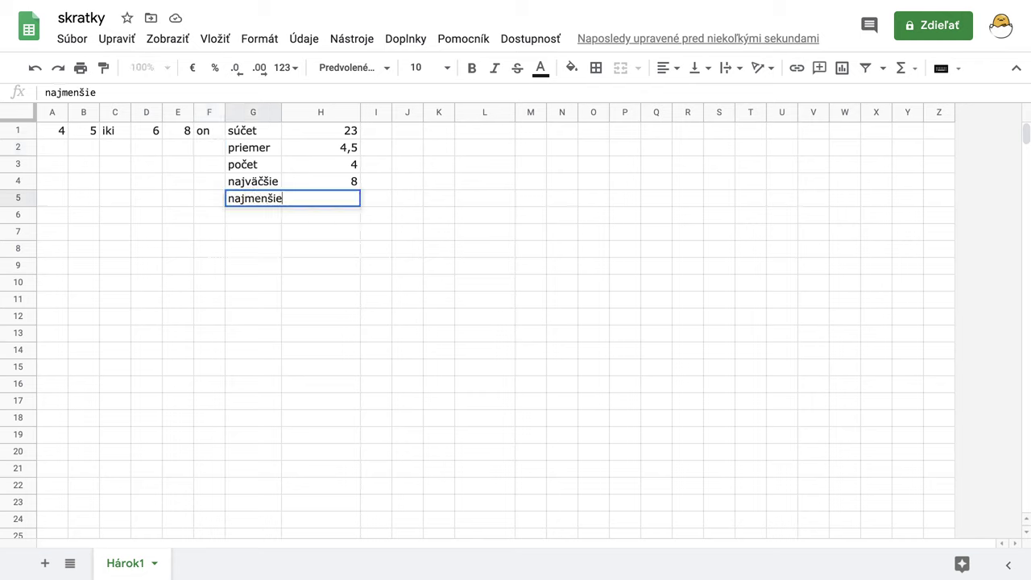
key("Return")
left_click(324, 198)
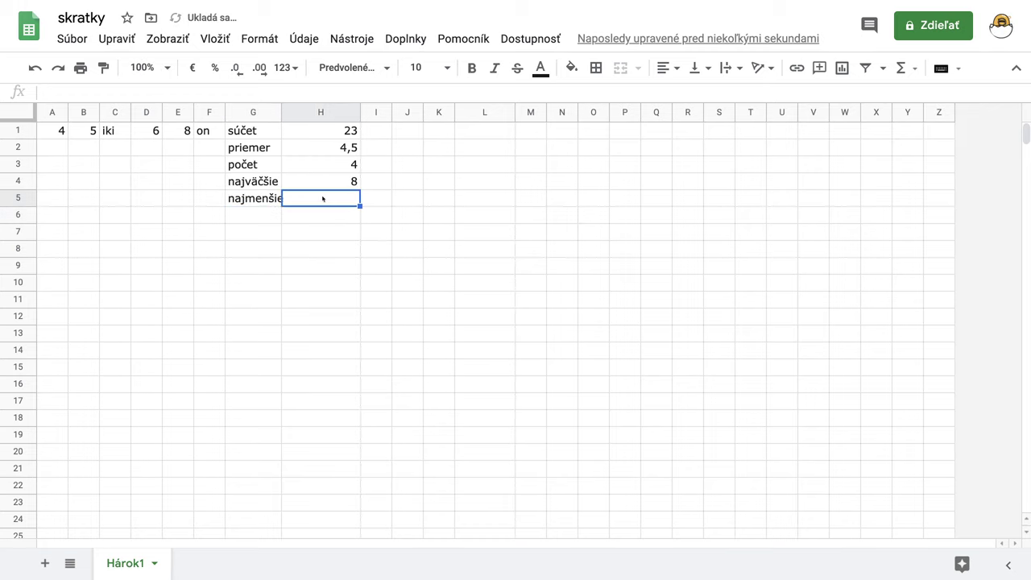
double_click(281, 112)
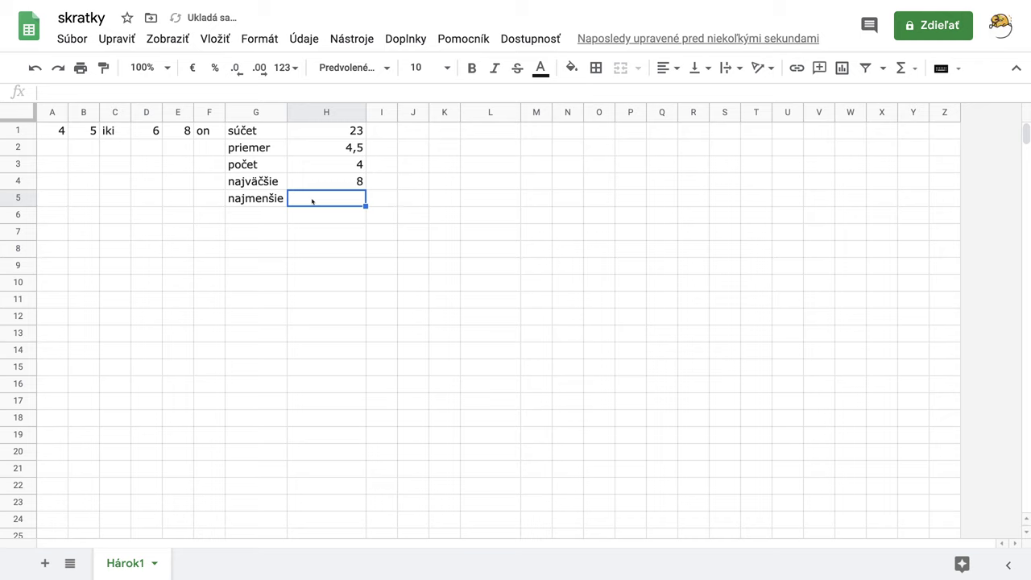
Step: Insert a MIN formula over A1:F1 in cell H5, beside the "najmenšie" label
type("=min")
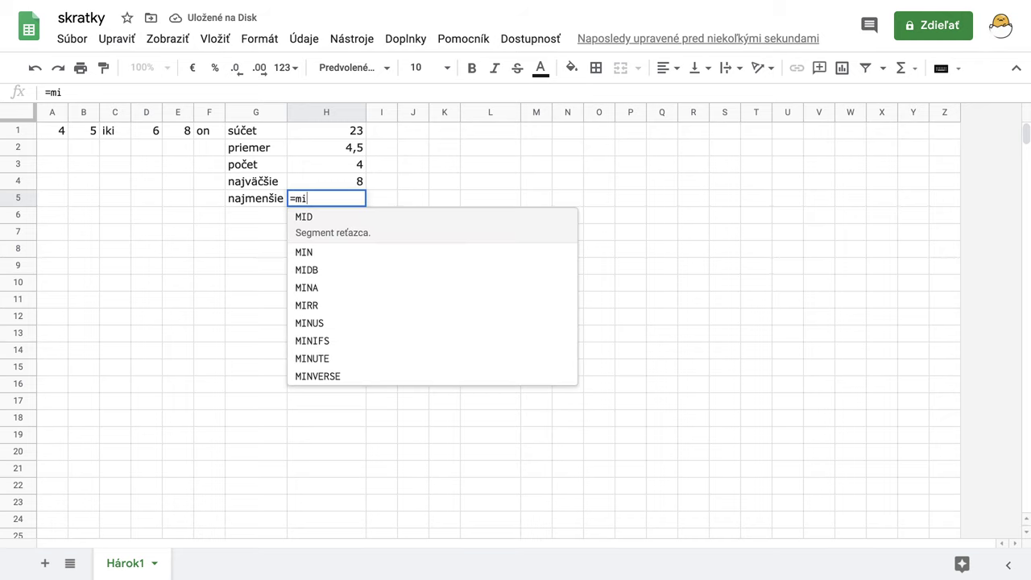
left_click(307, 219)
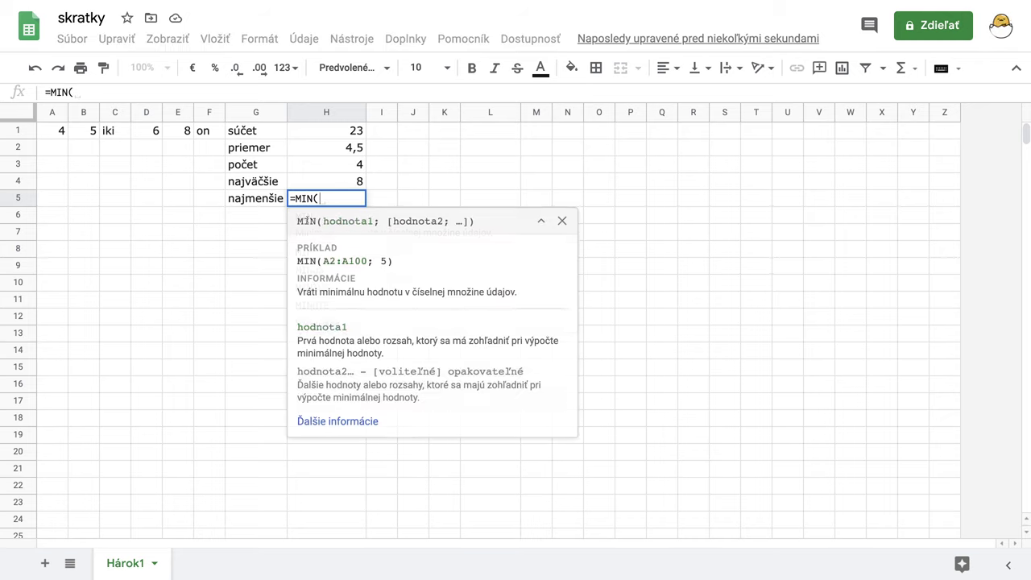
left_click_drag(55, 134, 211, 134)
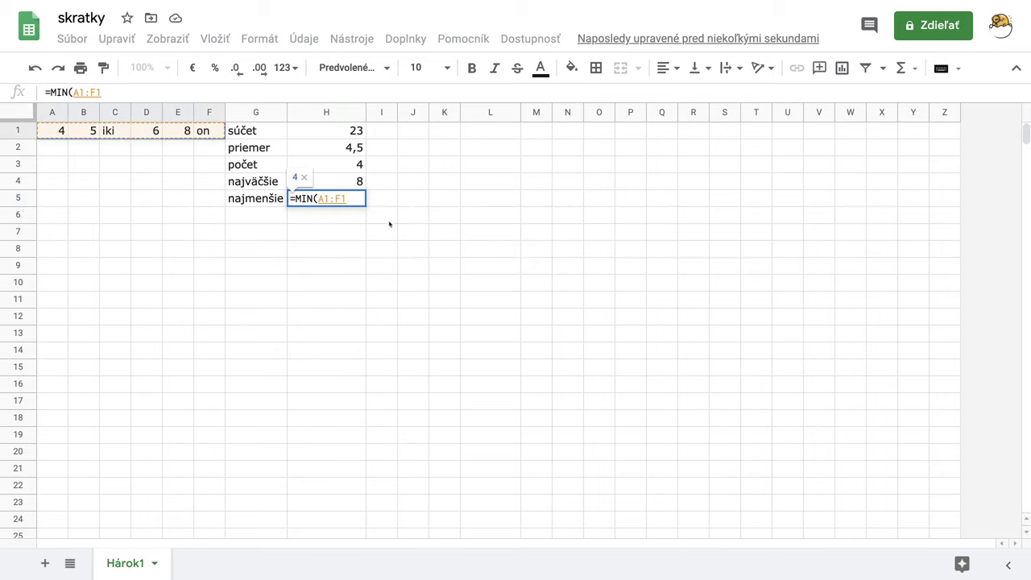
key("Return")
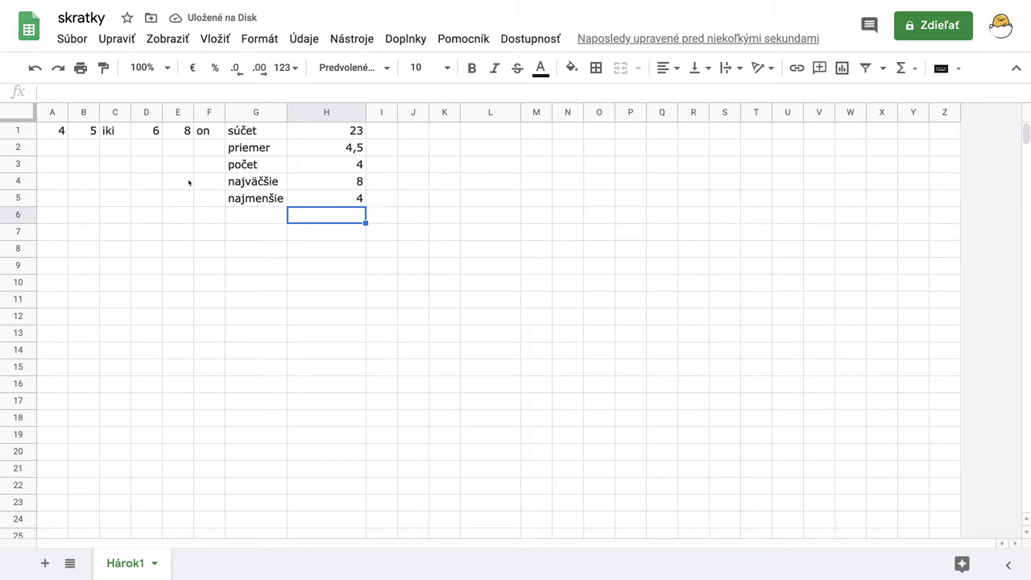
Step: Change the value in cell D1 to 3
left_click(155, 135)
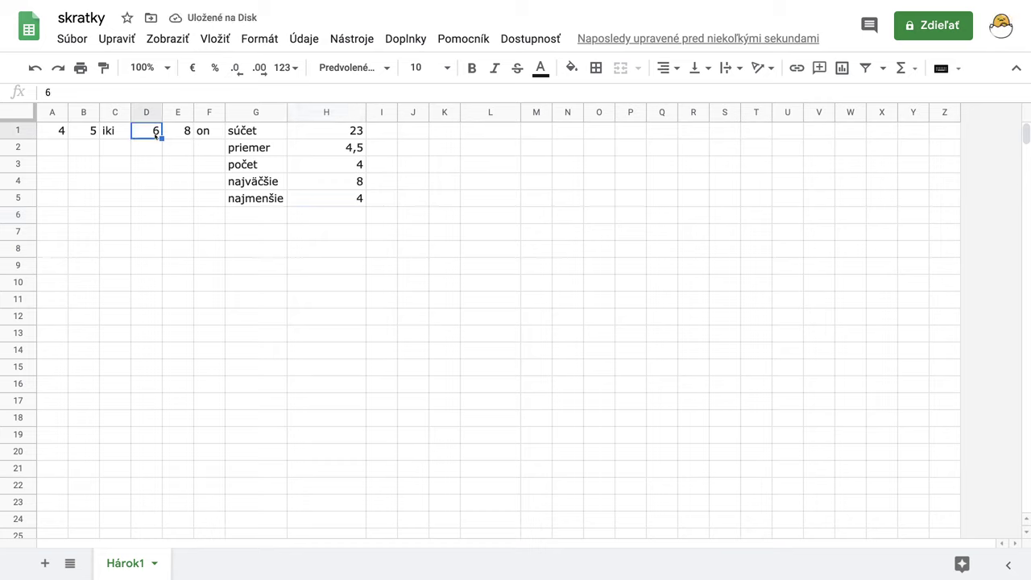
type("3")
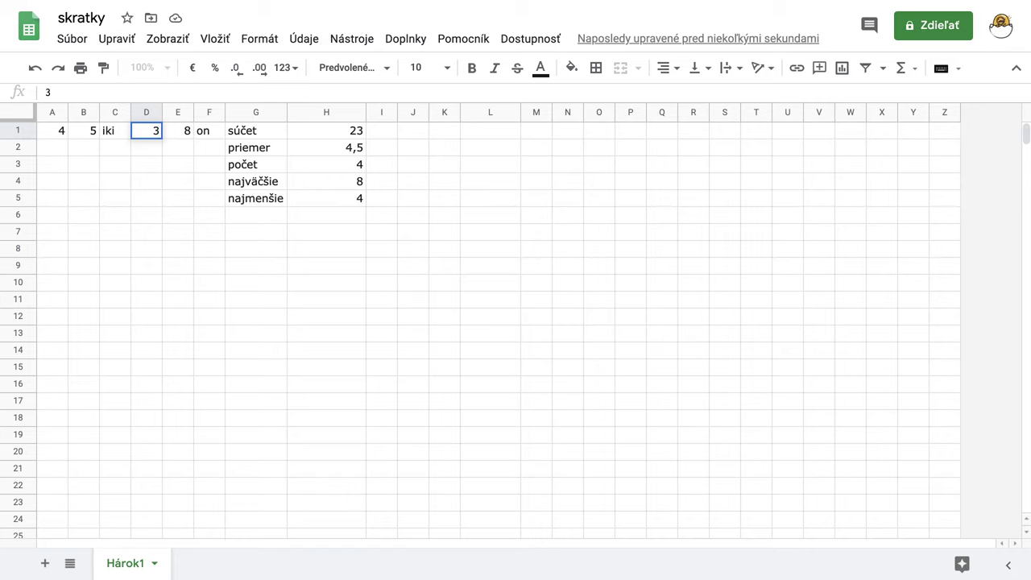
key("Return")
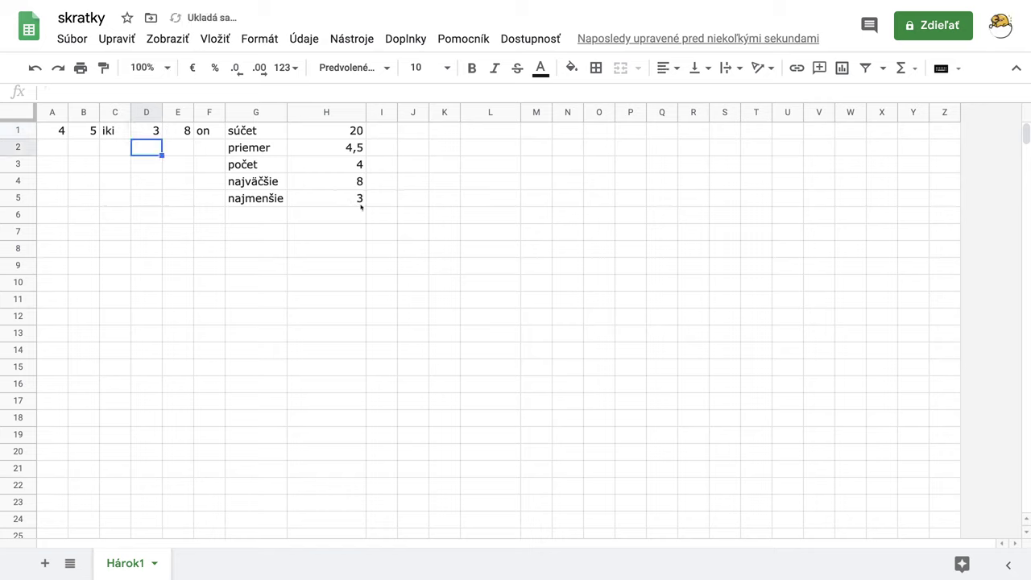